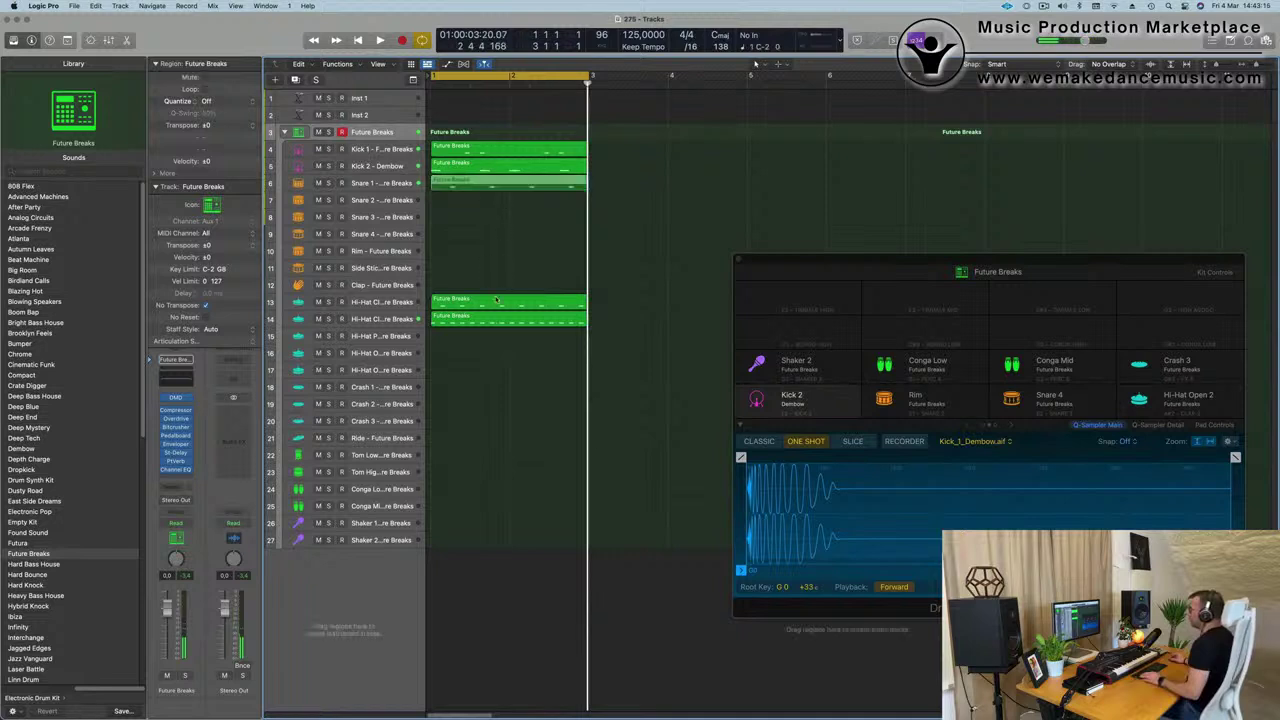
Play the drum loop and close the Tape Delay window covering the arrangement.
key(space)
double_click(510, 457)
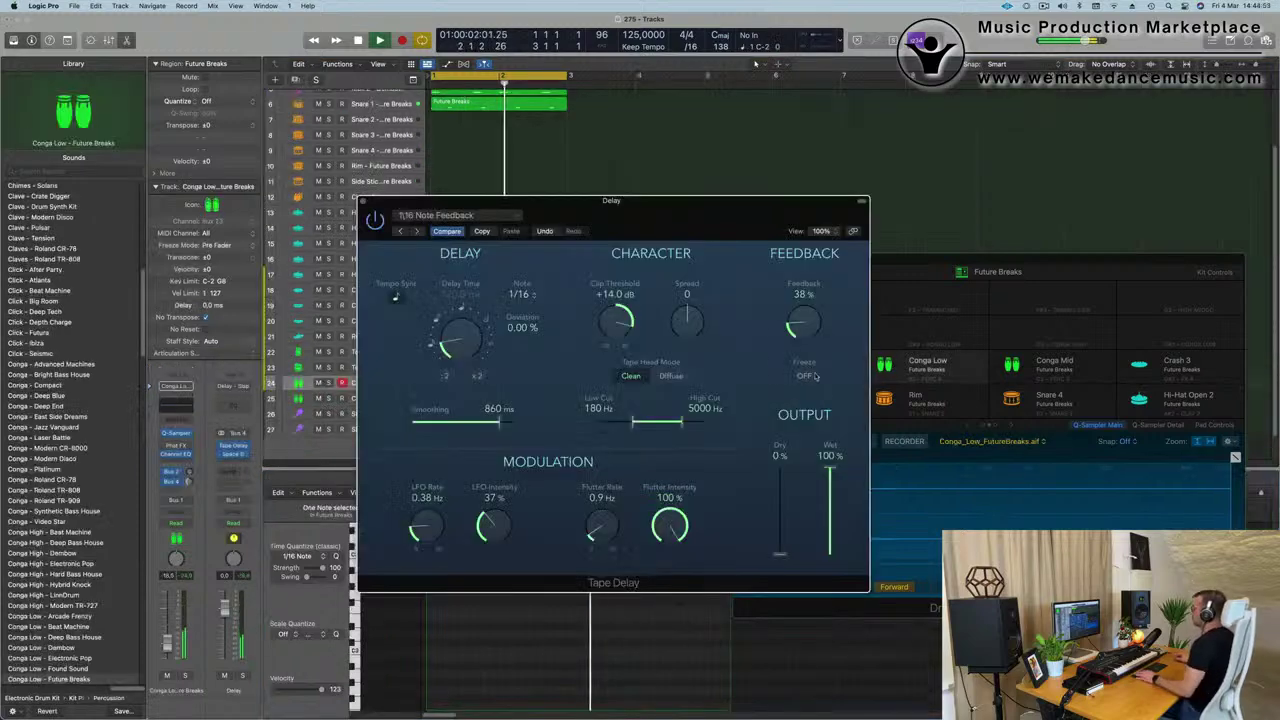
drag(477, 202, 515, 203)
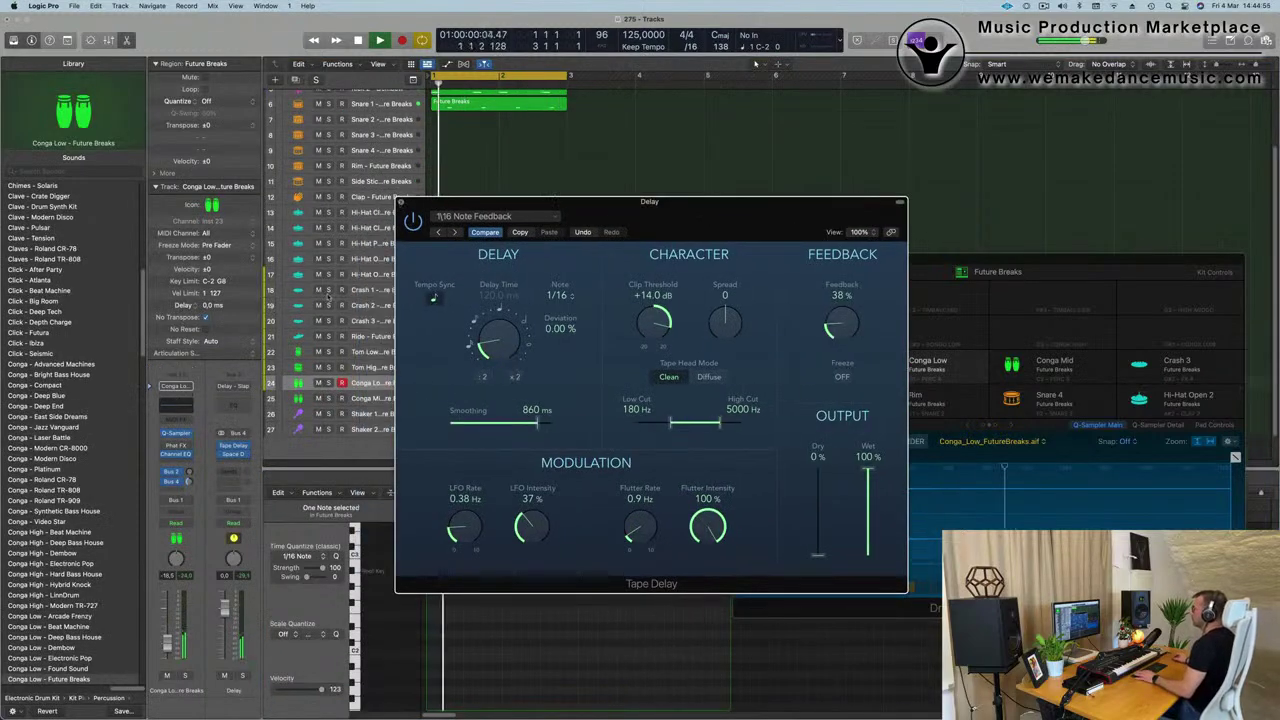
key(super+w)
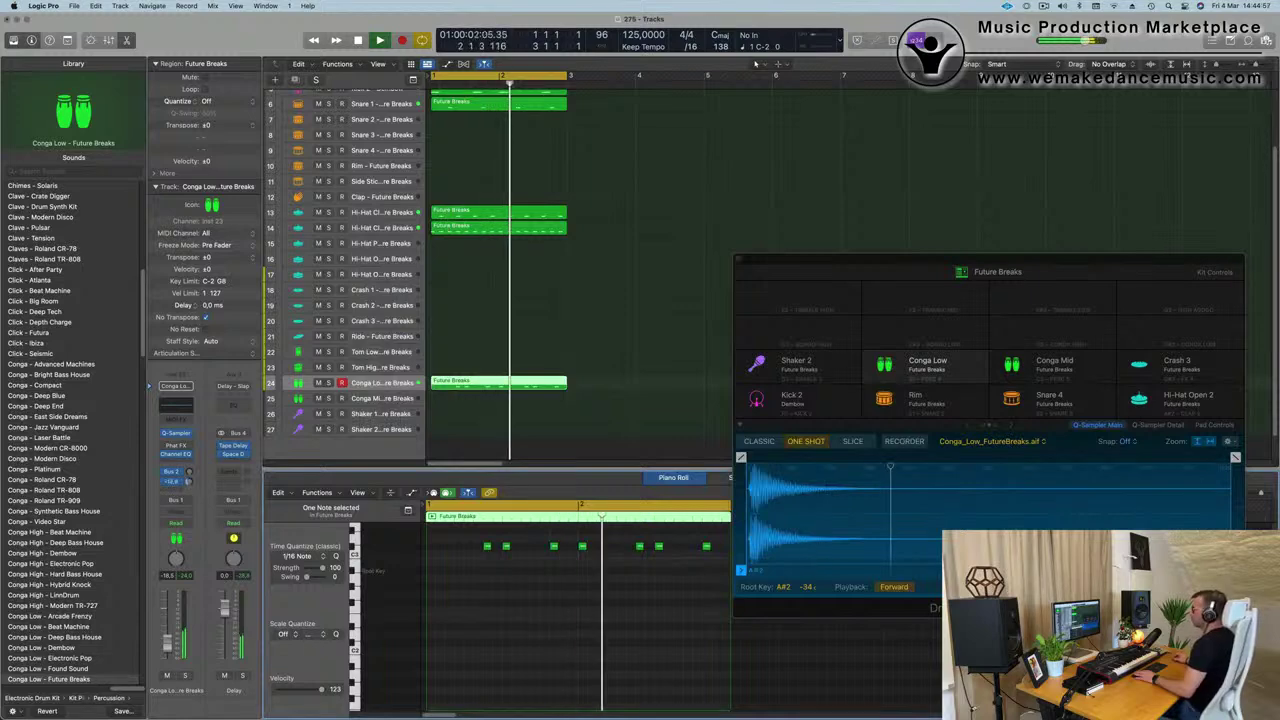
scroll(500, 270, up, 3)
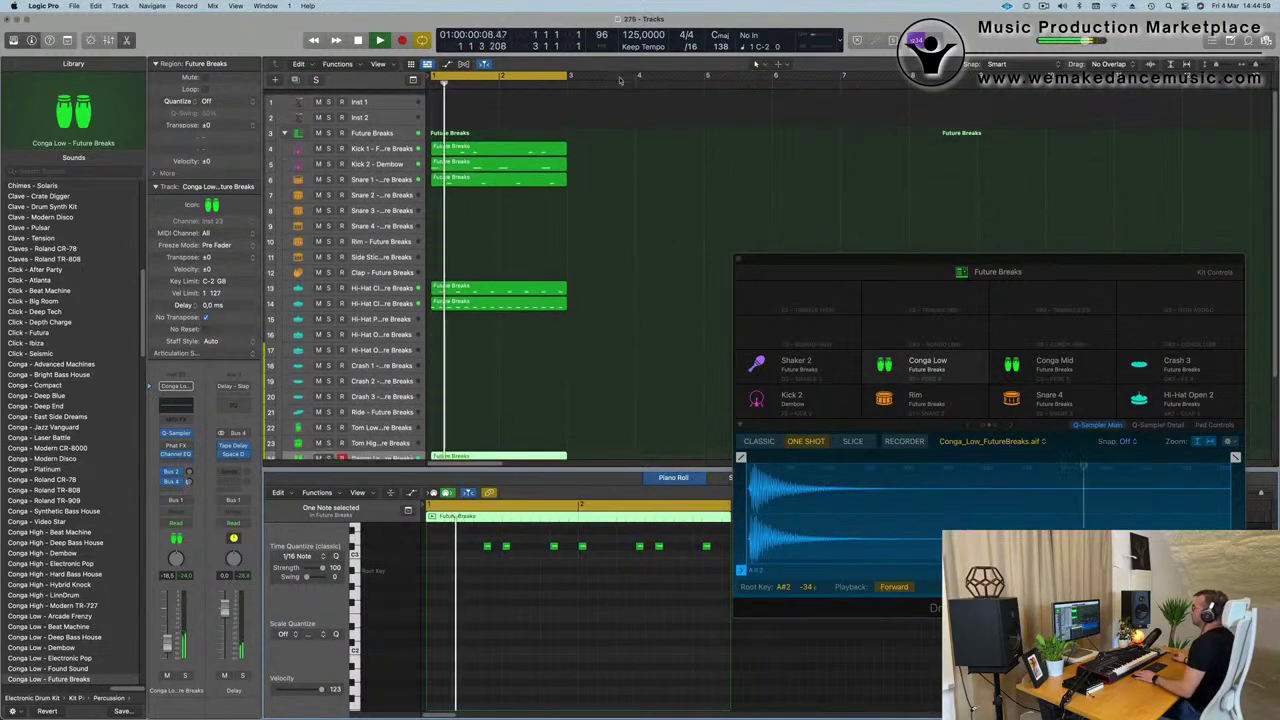
click(611, 123)
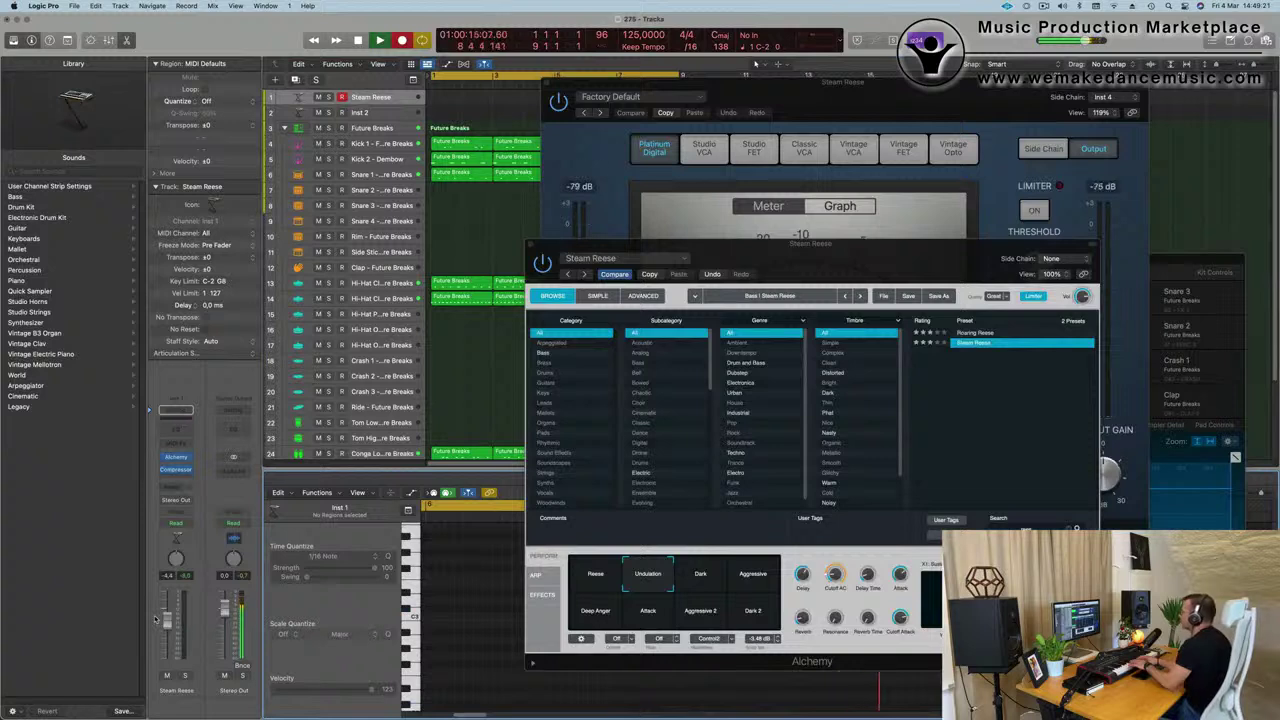
Stop recording the Steam Reese bass, move its Alchemy window aside, and select all notes in the recorded region.
key(space)
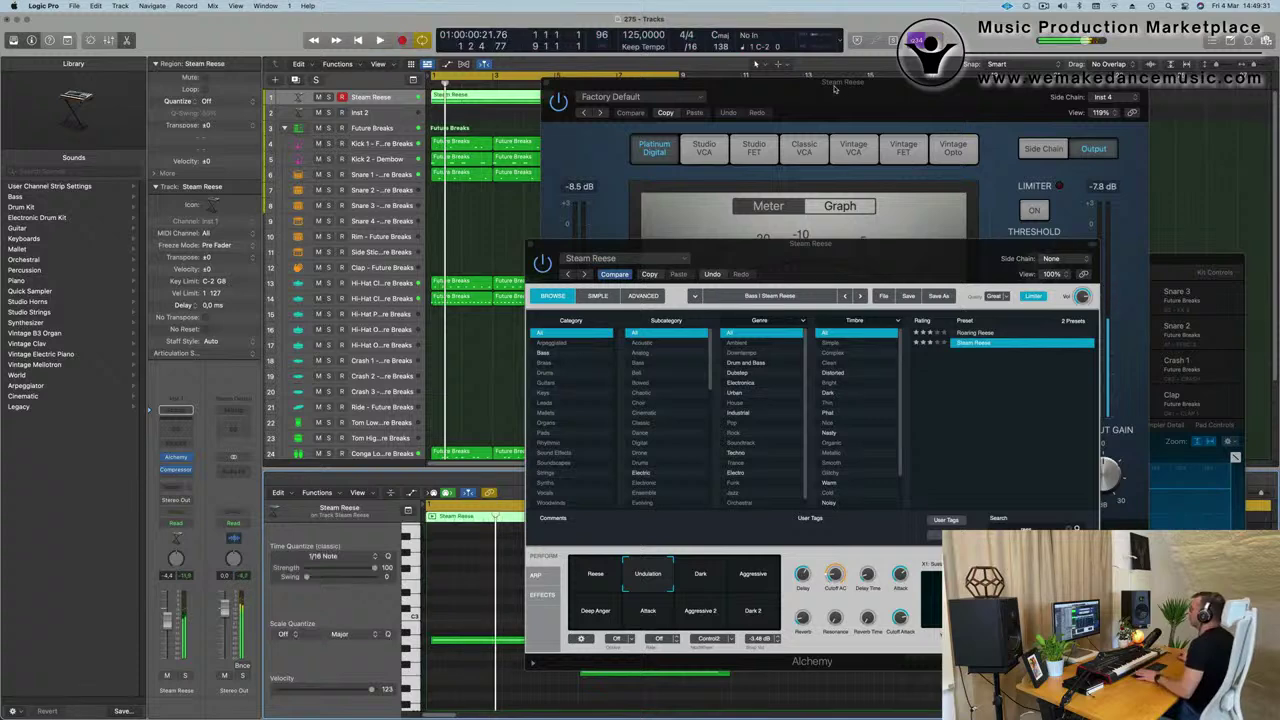
drag(845, 247, 1018, 86)
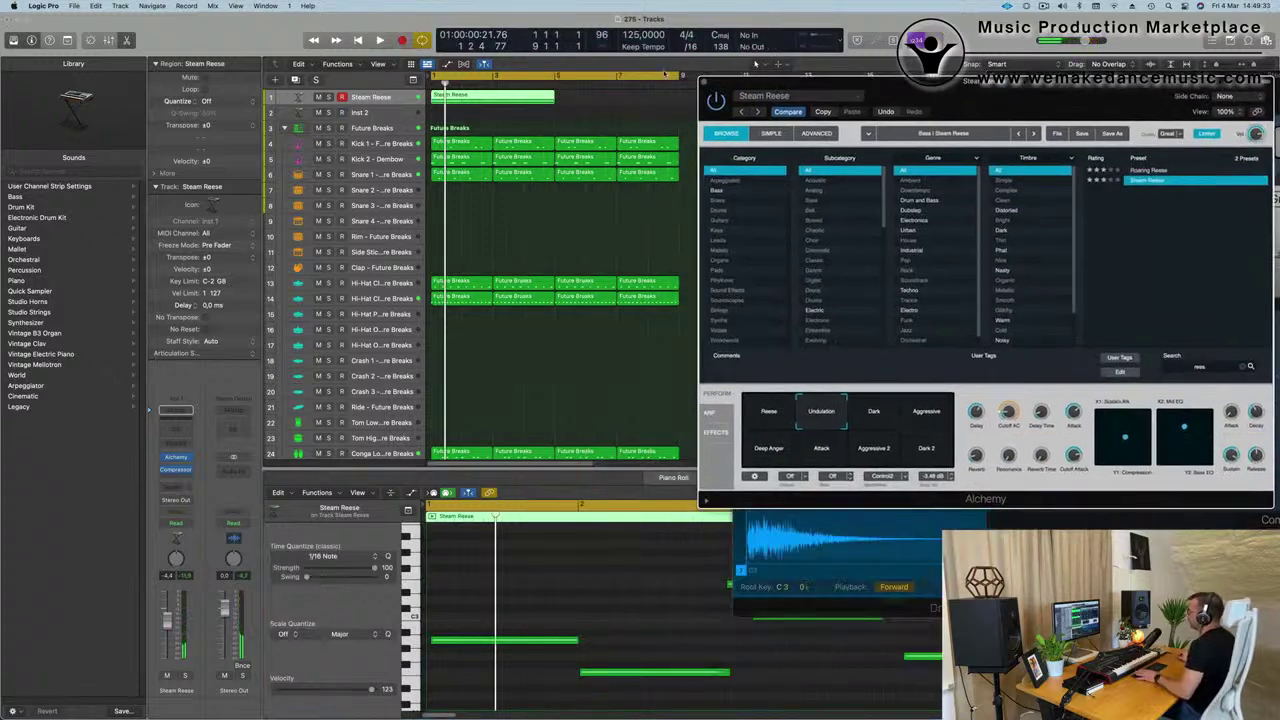
key(Return)
key(super+a)
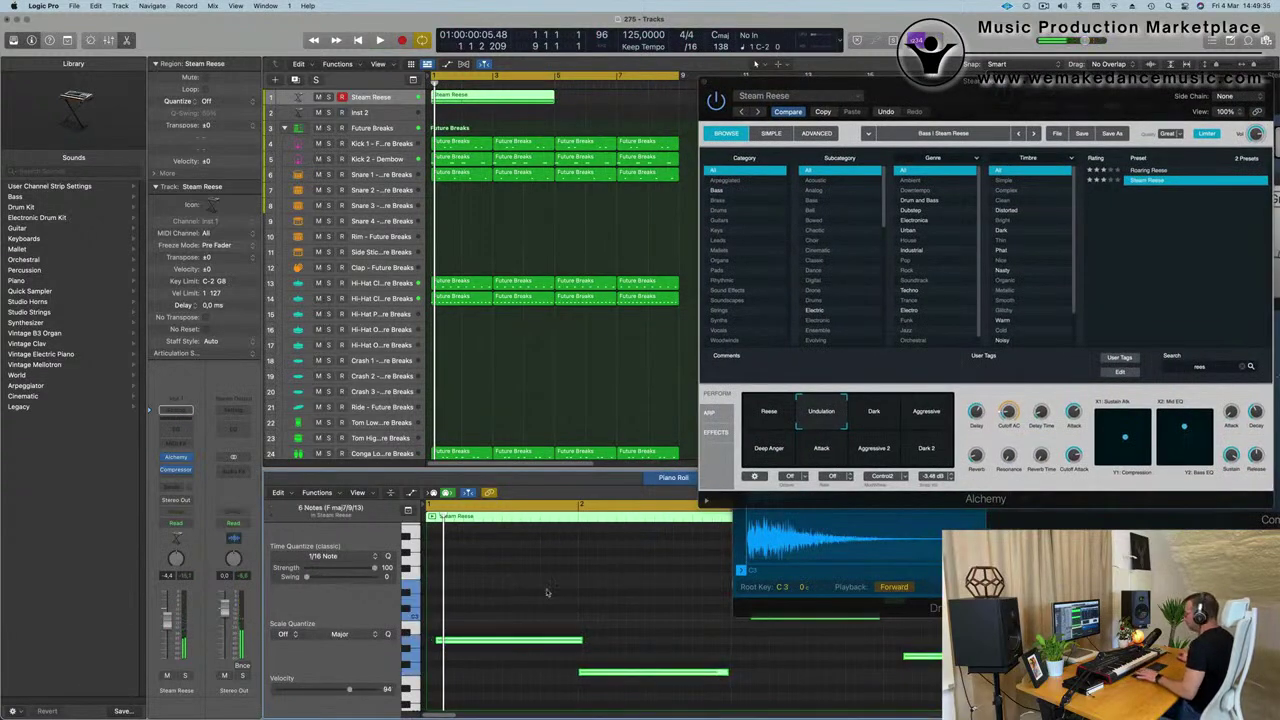
ctrl+alt+click(546, 590)
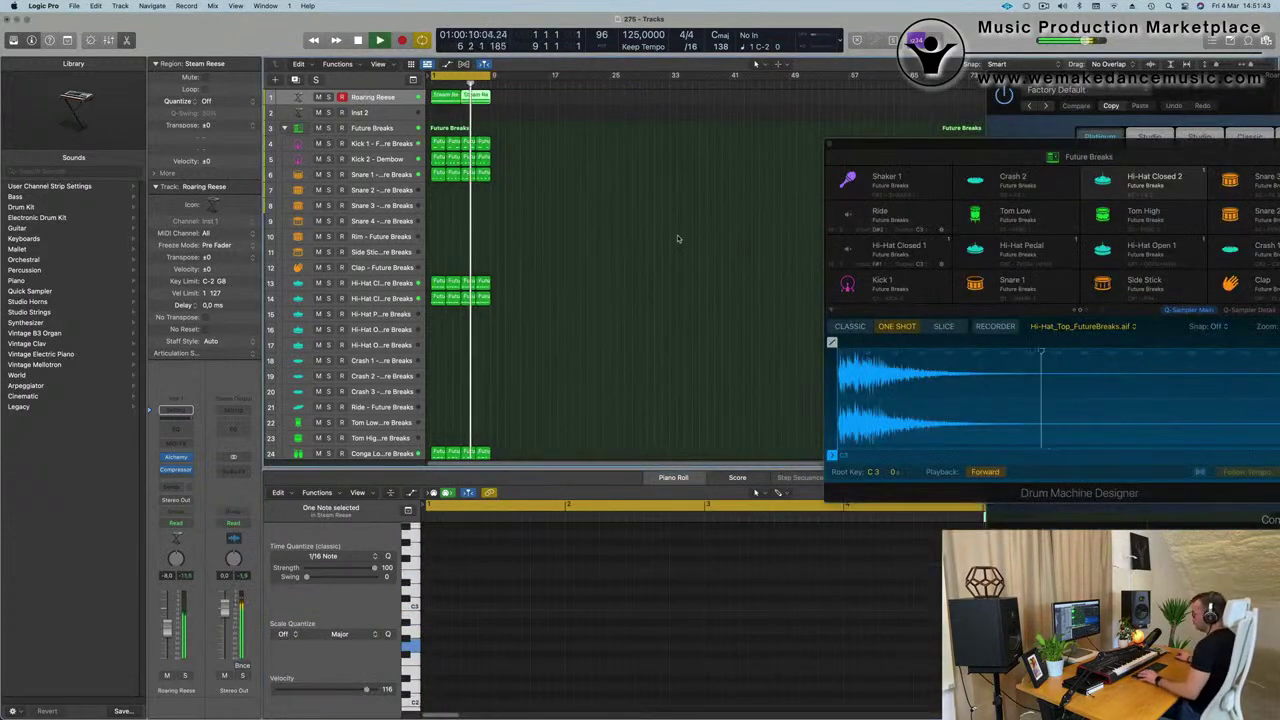
Repeat all regions once from bar 9 and extend the cycle range to bar 17.
key(Return)
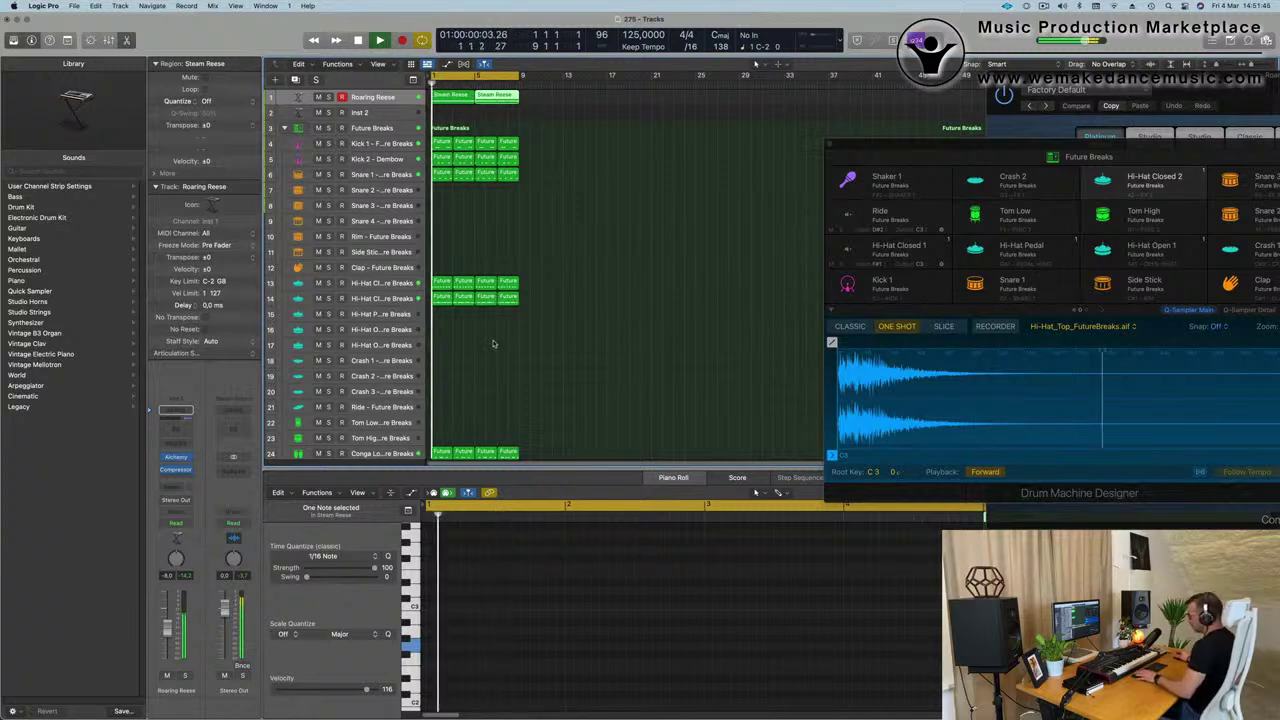
key(super+r)
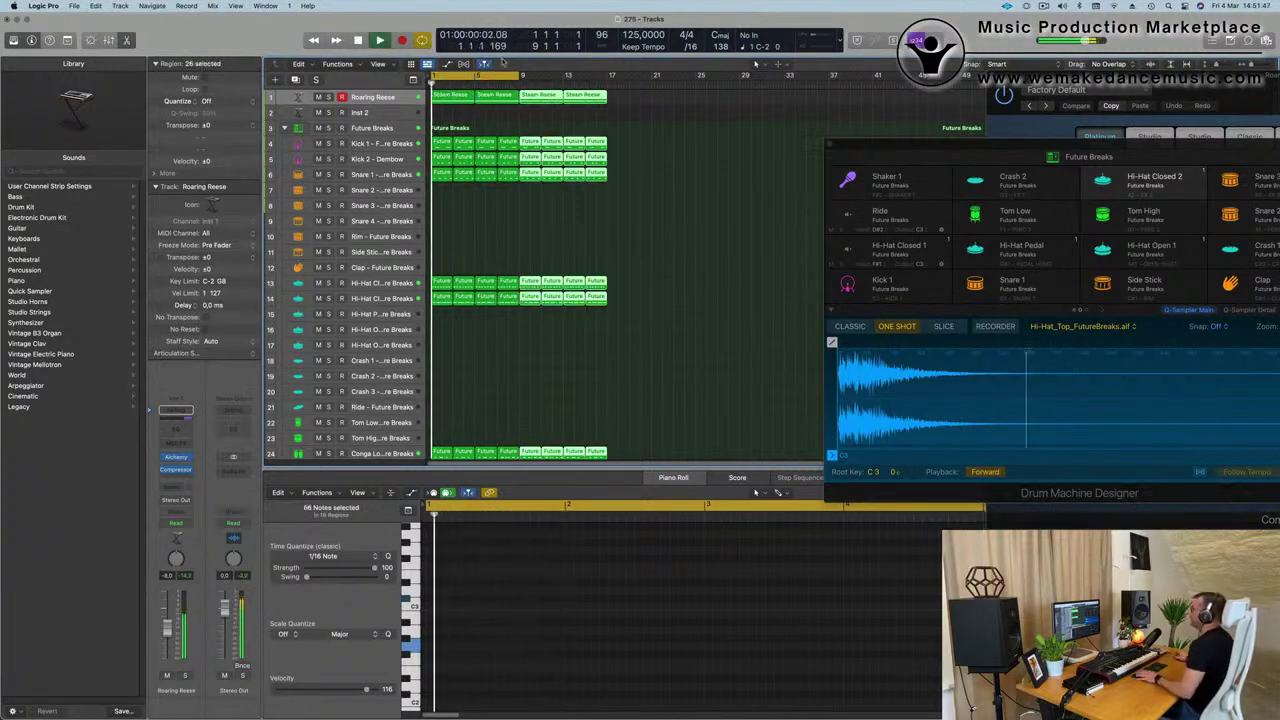
drag(520, 74, 611, 74)
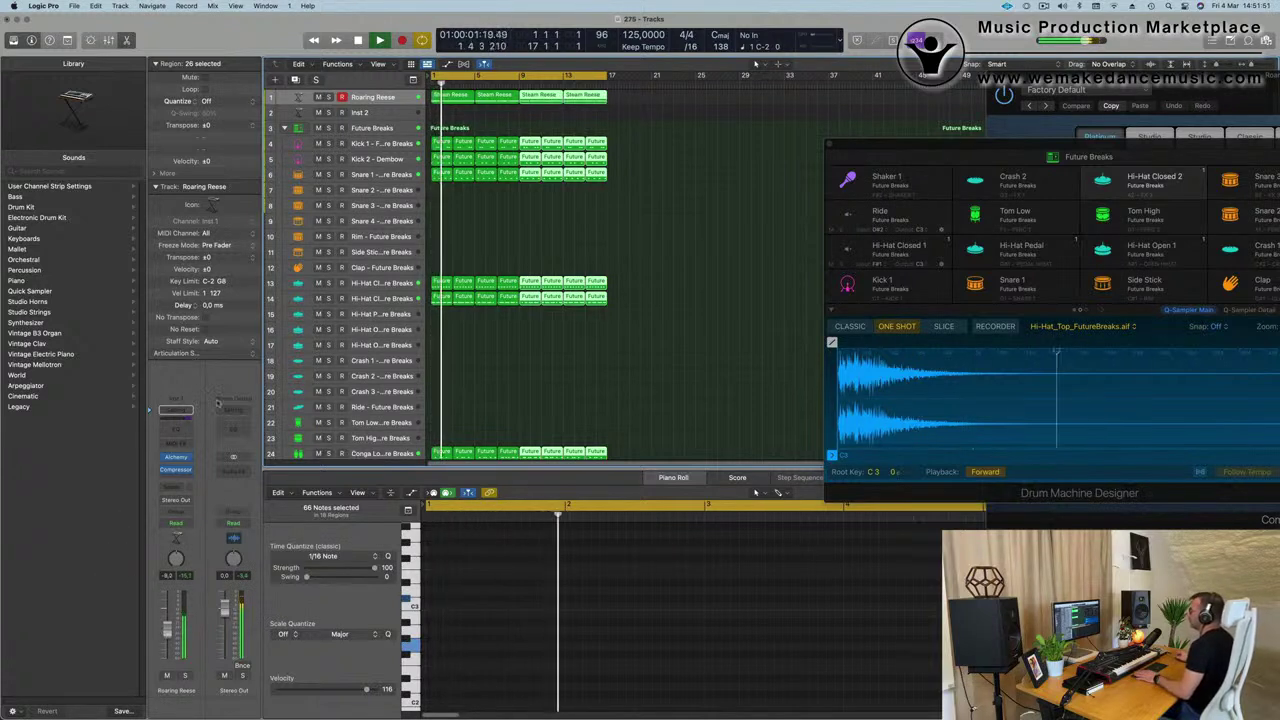
Open the Alchemy instrument on the empty Inst 2 track and place its window beside the arrangement.
click(382, 116)
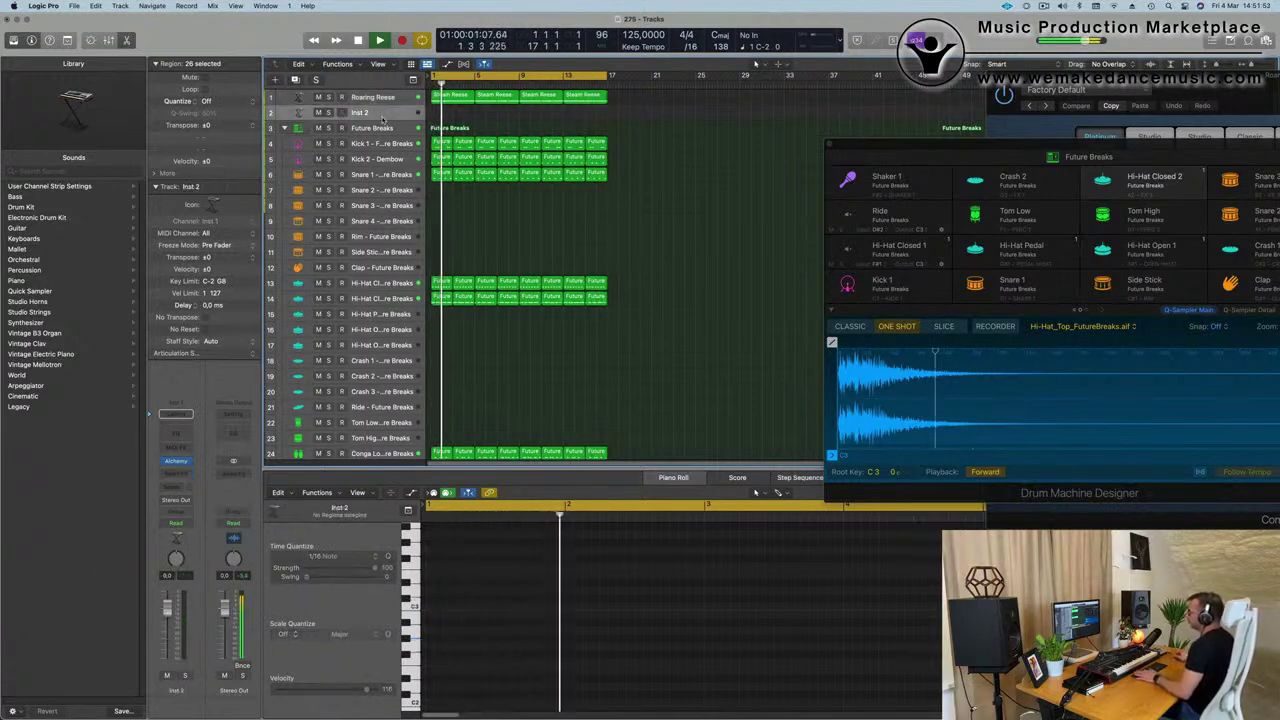
click(176, 463)
drag(752, 153, 815, 181)
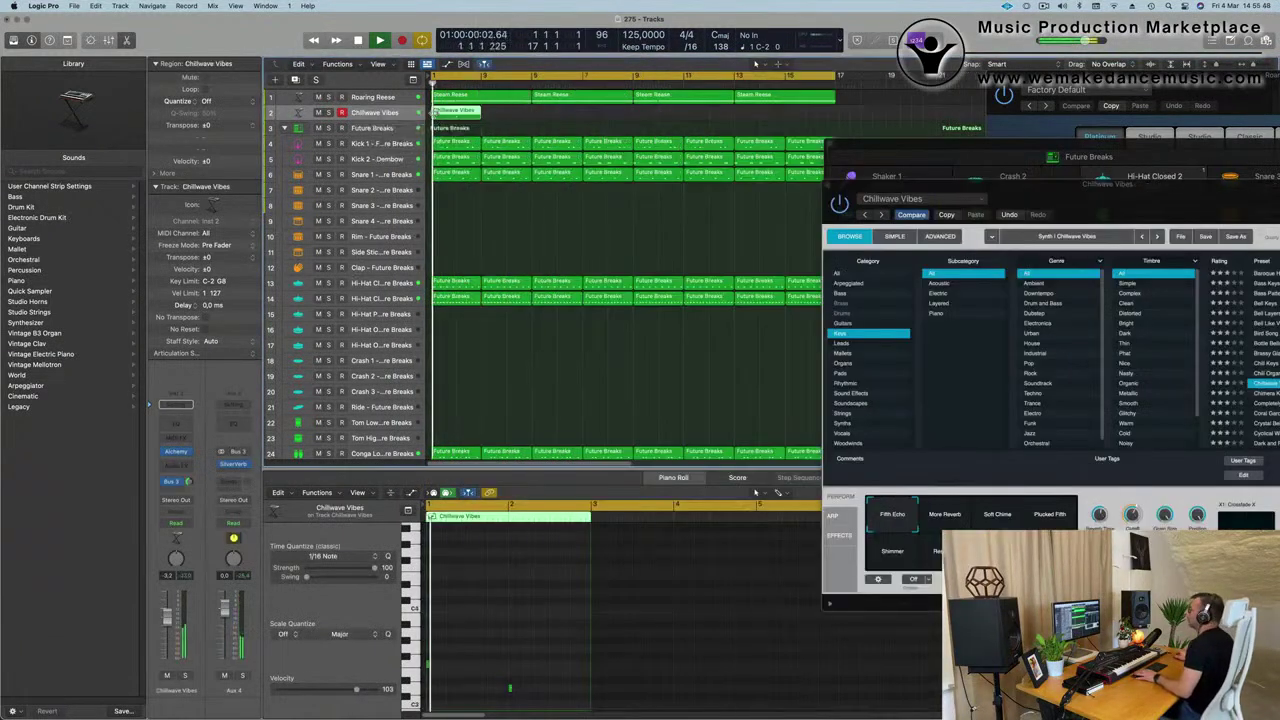
Repeat the two-bar Chillwave Vibes region until it fills the arrangement up to bar 17.
key(super+r)
key(super+r)
key(super+r)
key(super+r)
key(super+r)
key(super+r)
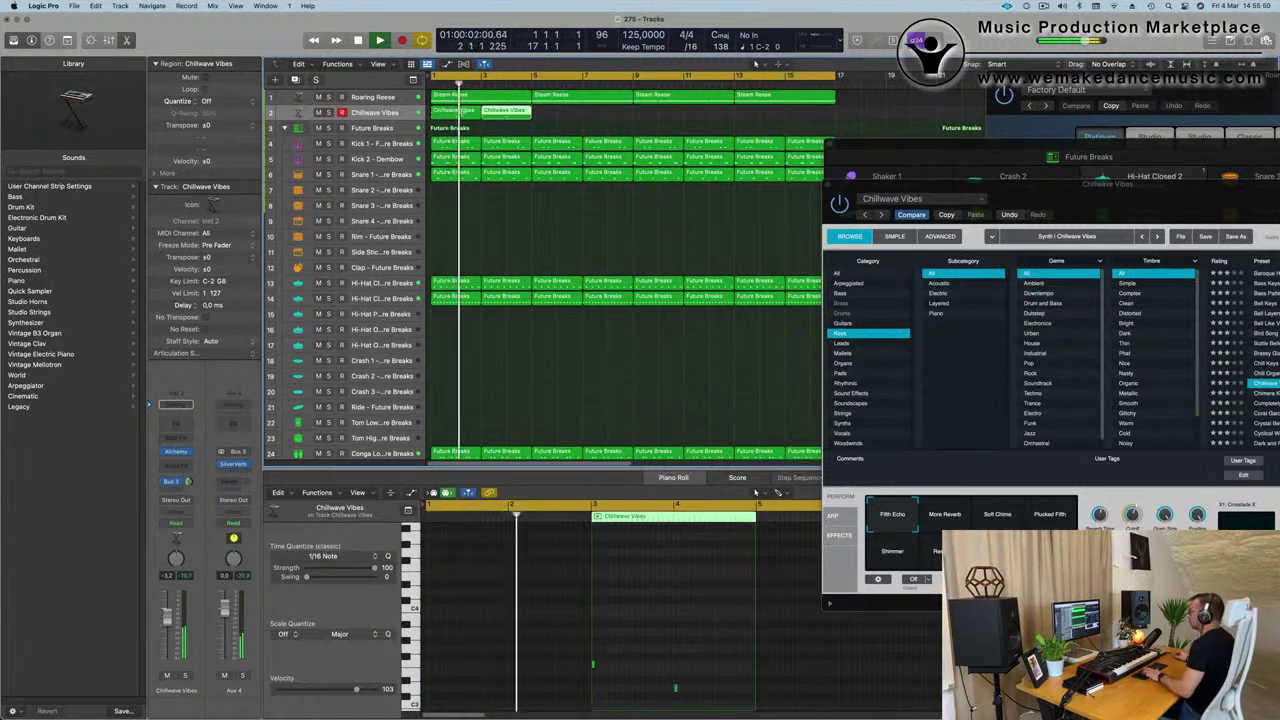
key(super+r)
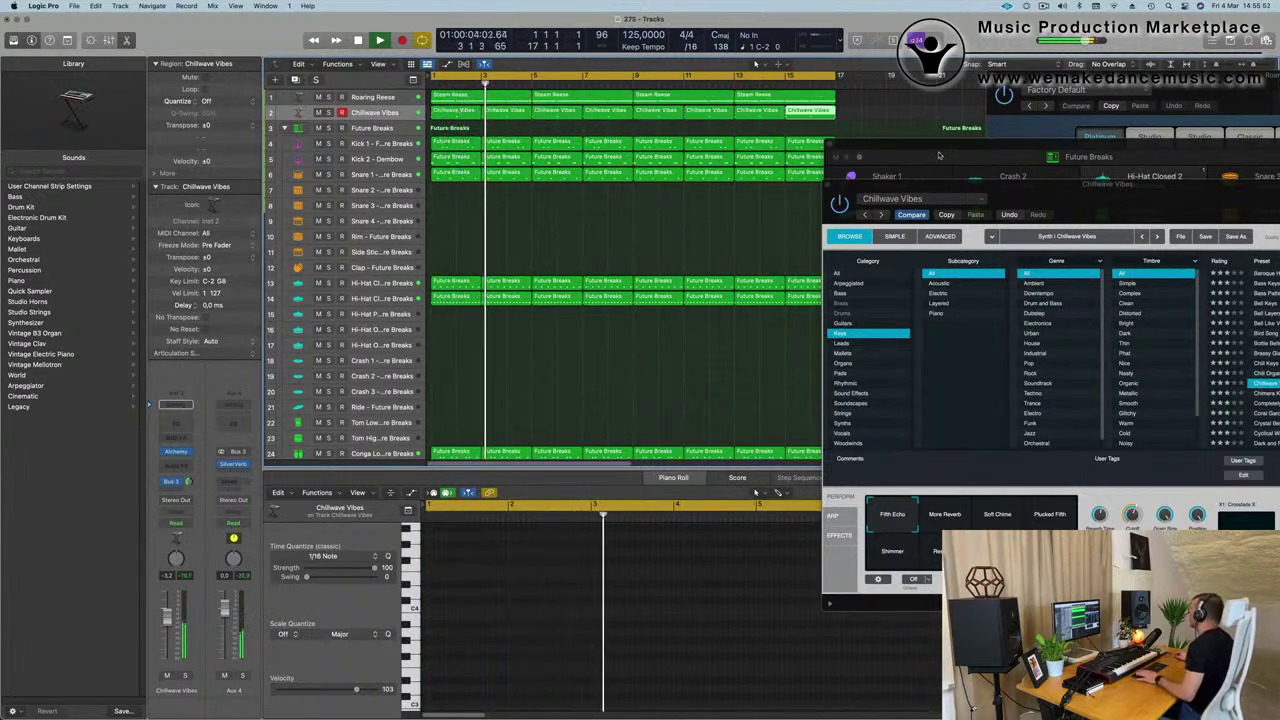
Open Alchemy on the duplicate Roaring Reese track and filter its presets by the Bass category.
key(Down)
drag(1001, 152, 746, 201)
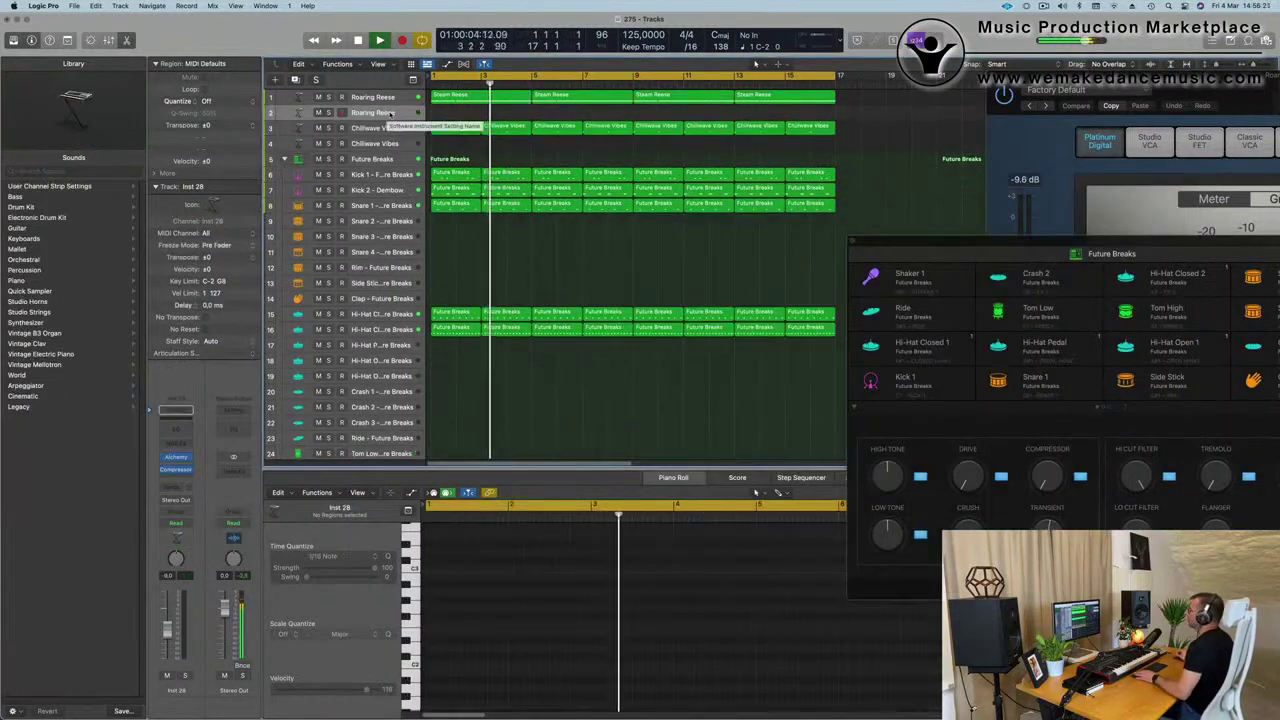
click(176, 457)
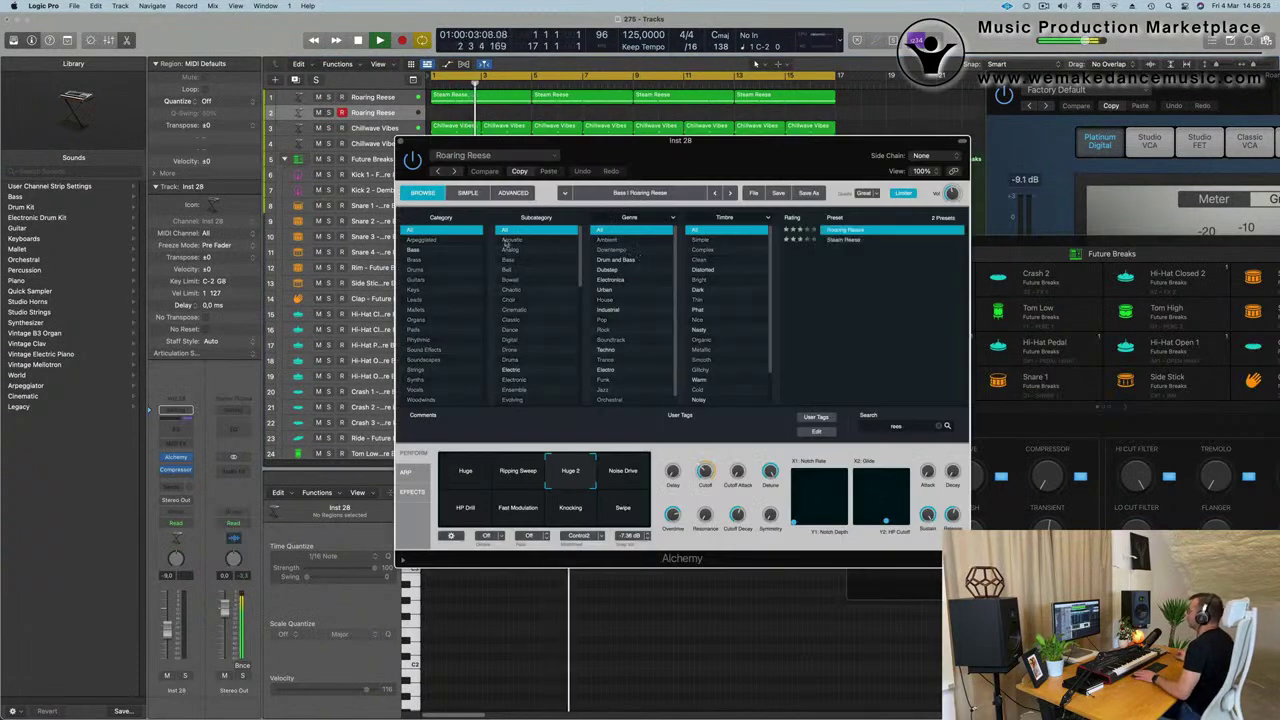
click(414, 251)
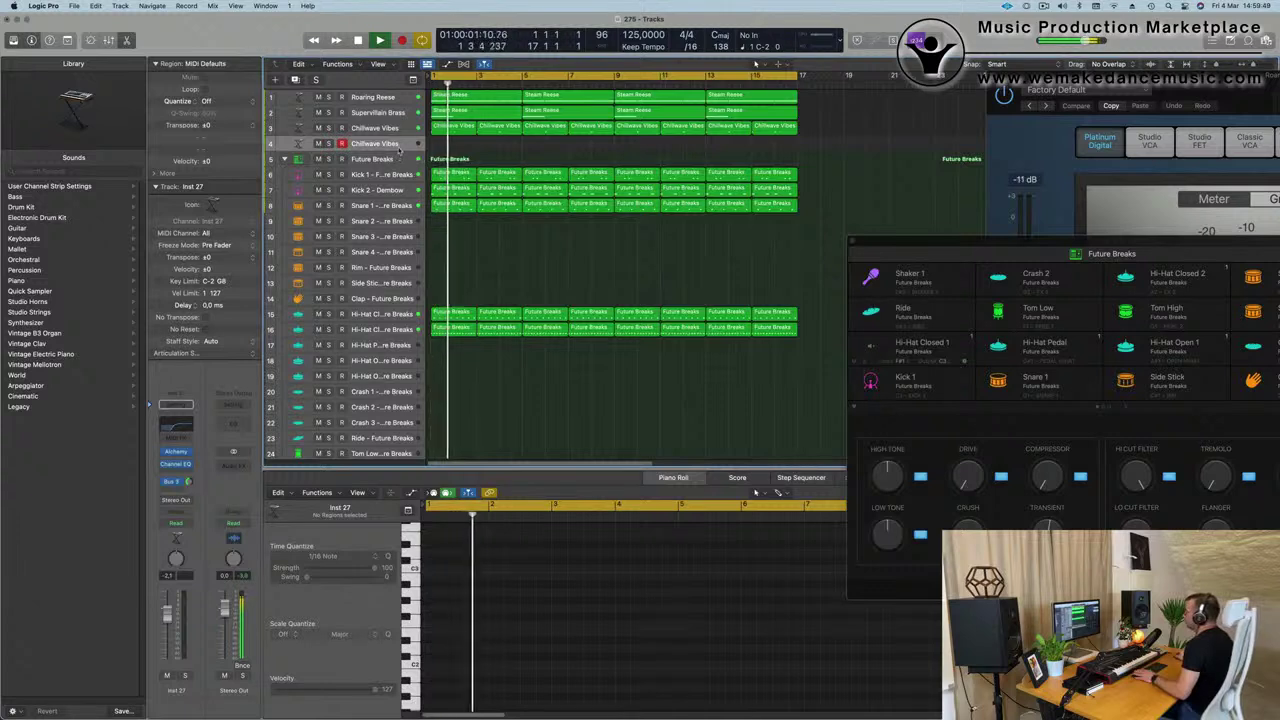
Replay the arrangement from the start with the empty Chillwave Vibes track armed.
key(Return)
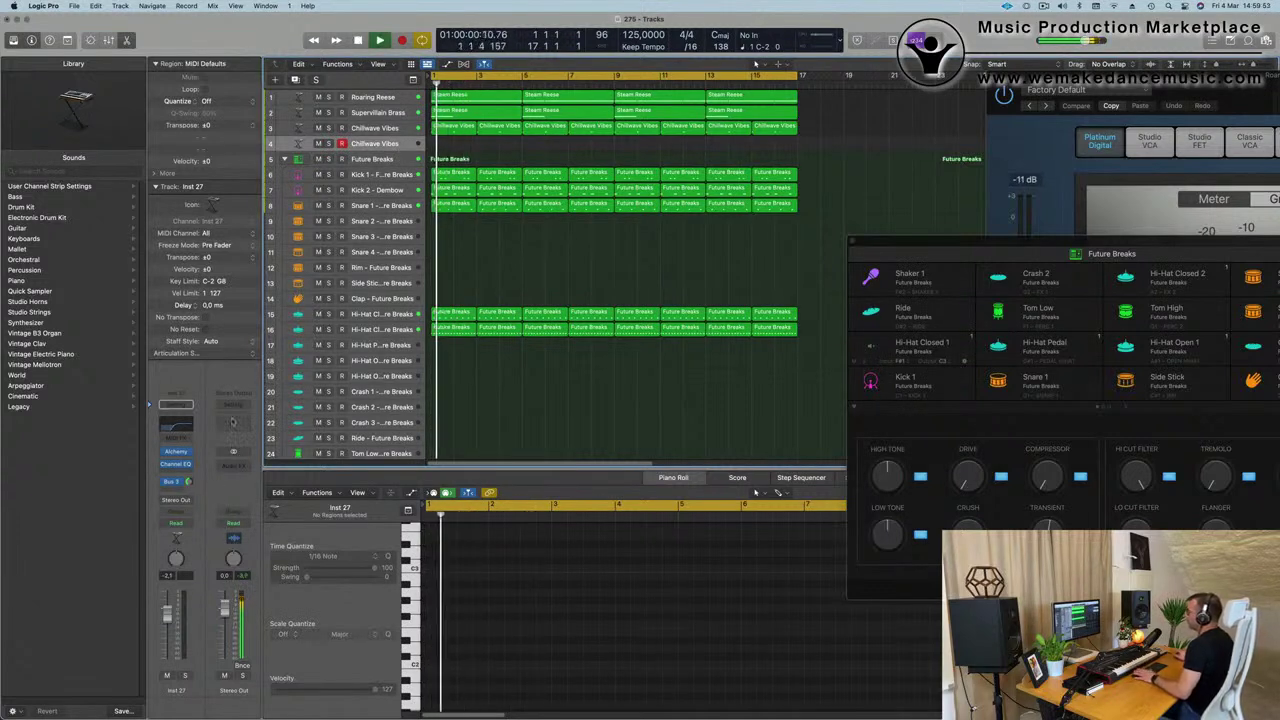
key(Return)
key(Return)
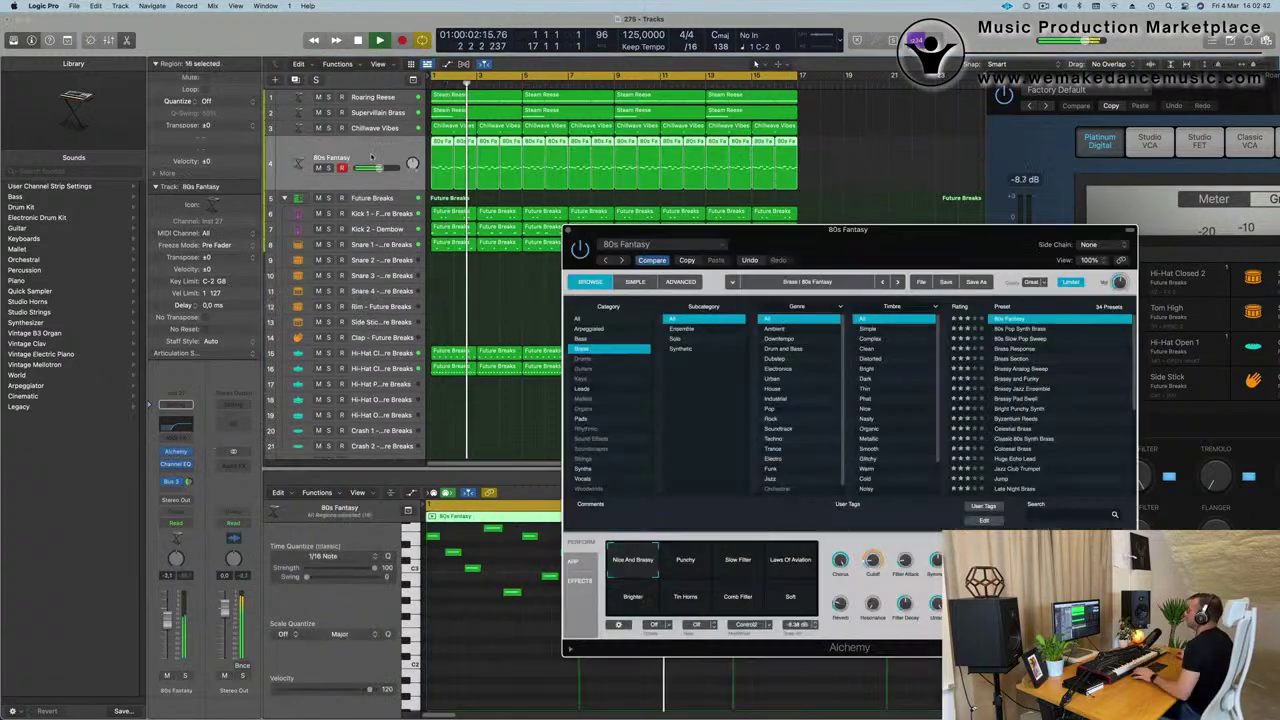
Duplicate the 80s Fantasy track, copy all its regions onto the duplicate, and mute the original track.
key(super+d)
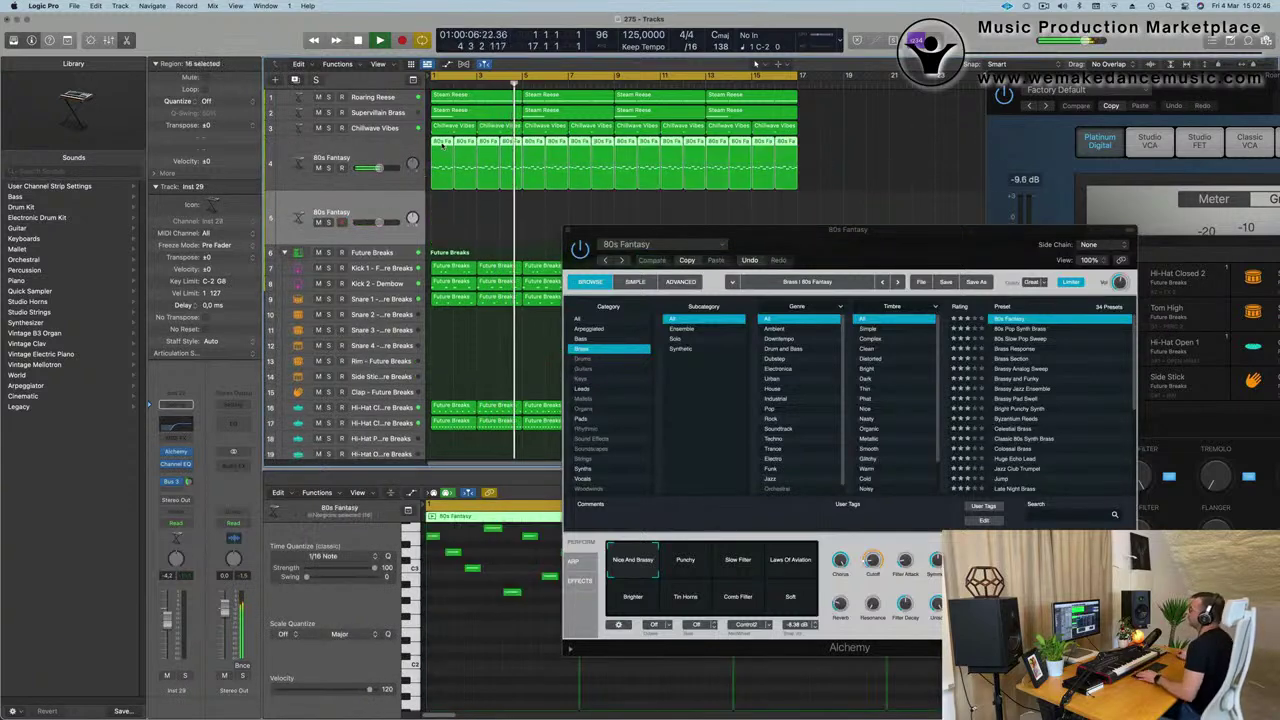
drag(458, 167, 440, 210)
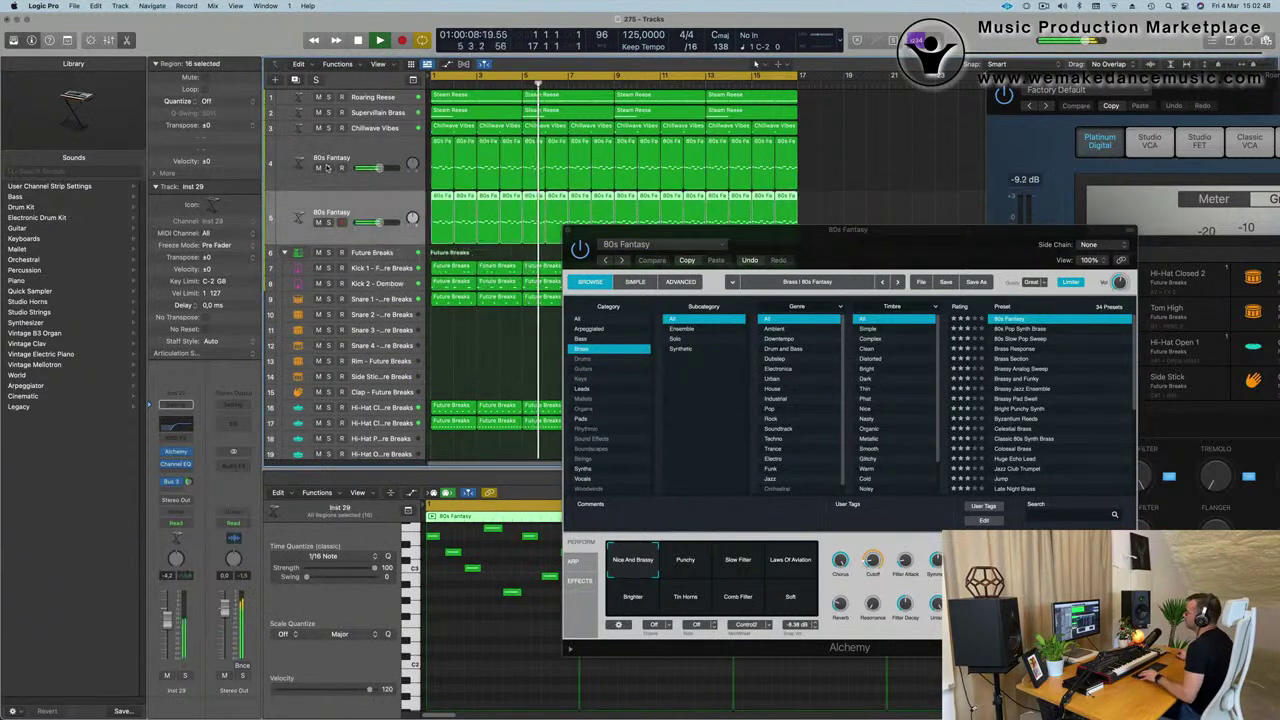
click(328, 167)
click(318, 167)
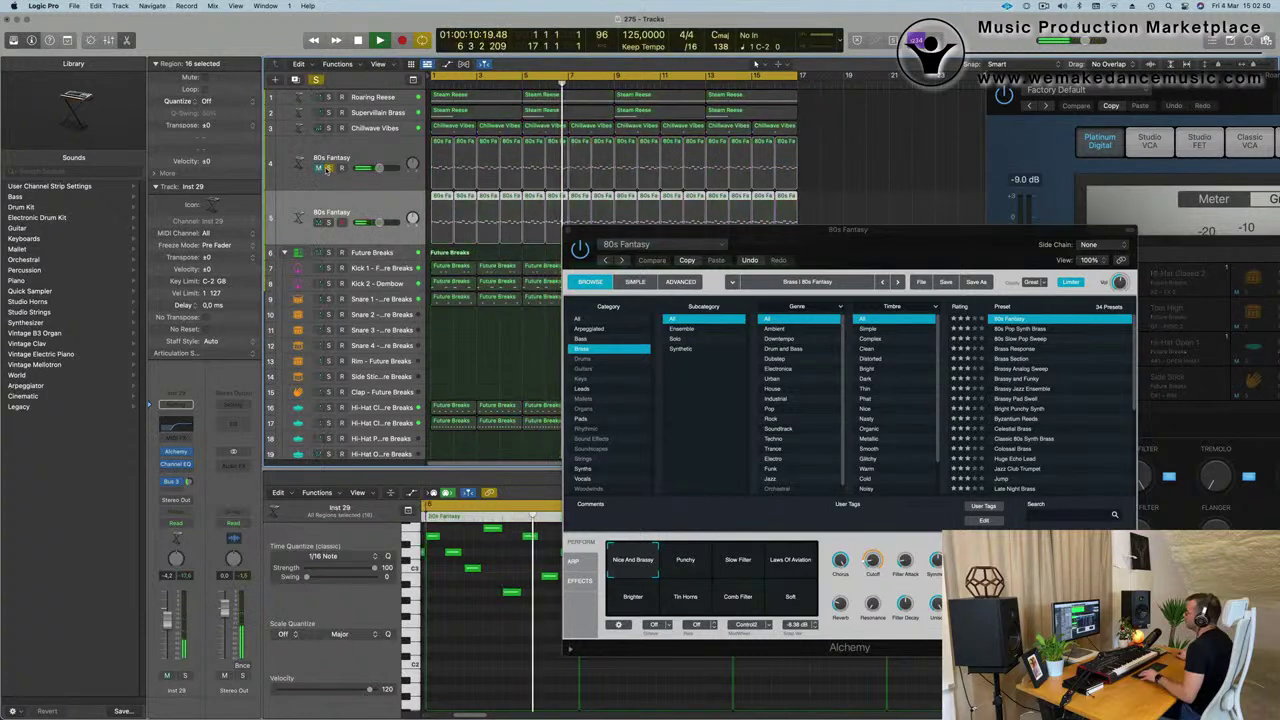
click(328, 167)
Replay from the start and open Alchemy on the duplicated 80s Fantasy track.
key(Return)
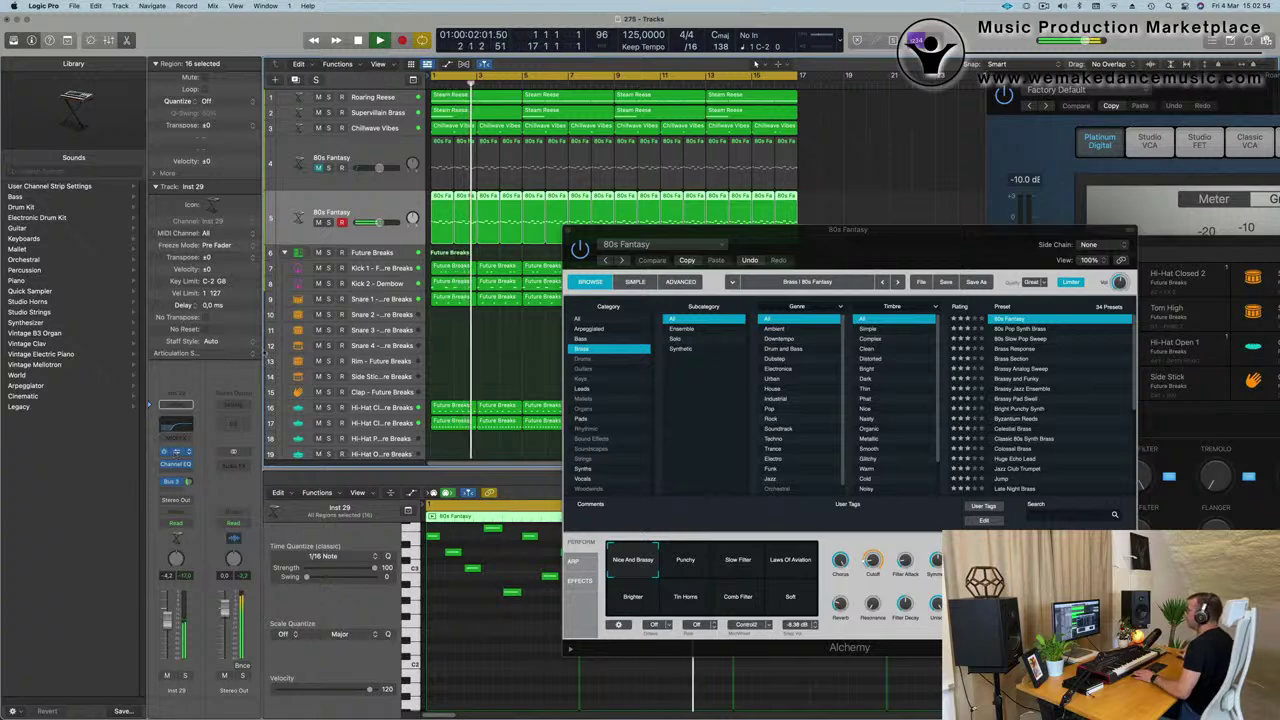
click(176, 452)
drag(700, 162, 704, 167)
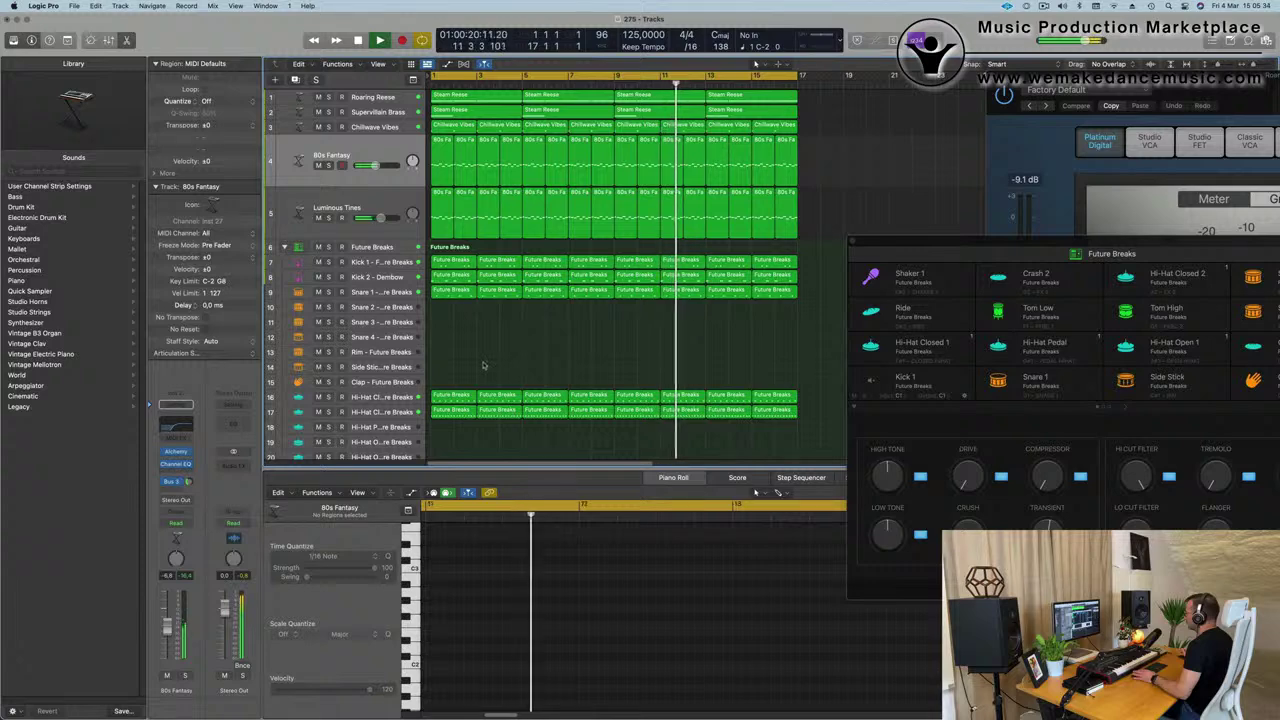
scroll(486, 345, down, 1)
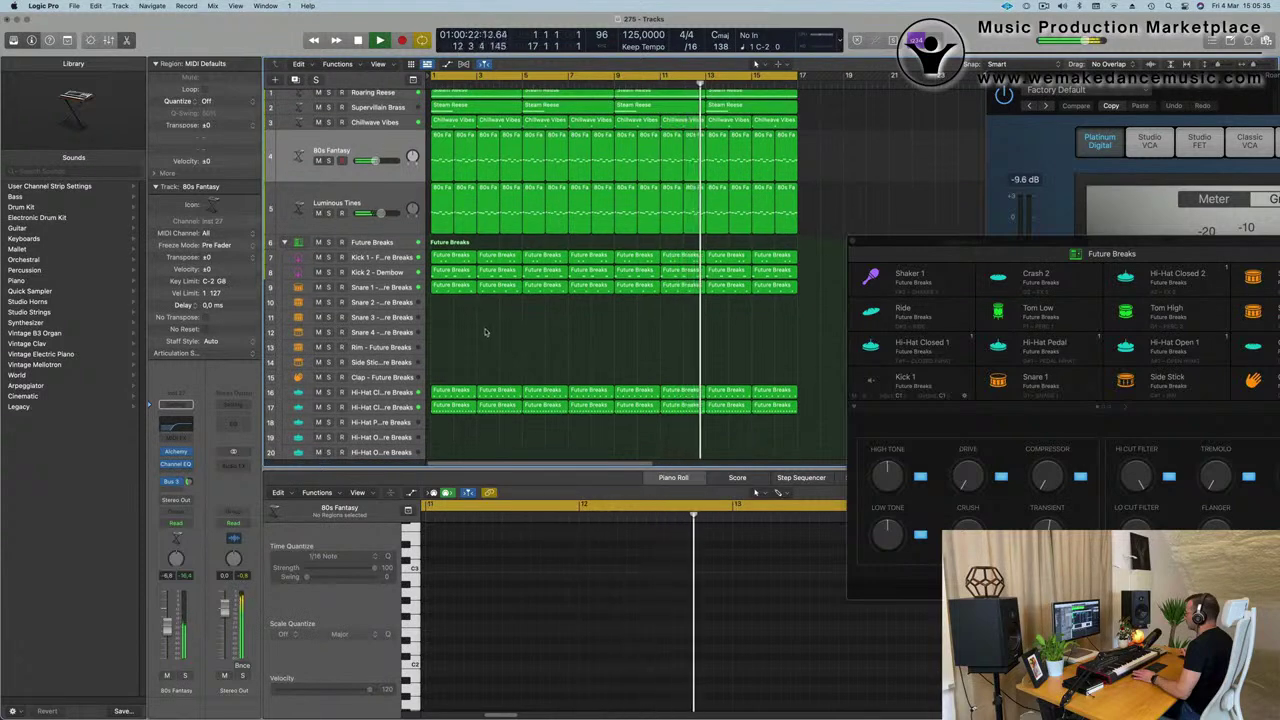
scroll(493, 332, down, 3)
scroll(495, 336, down, 10)
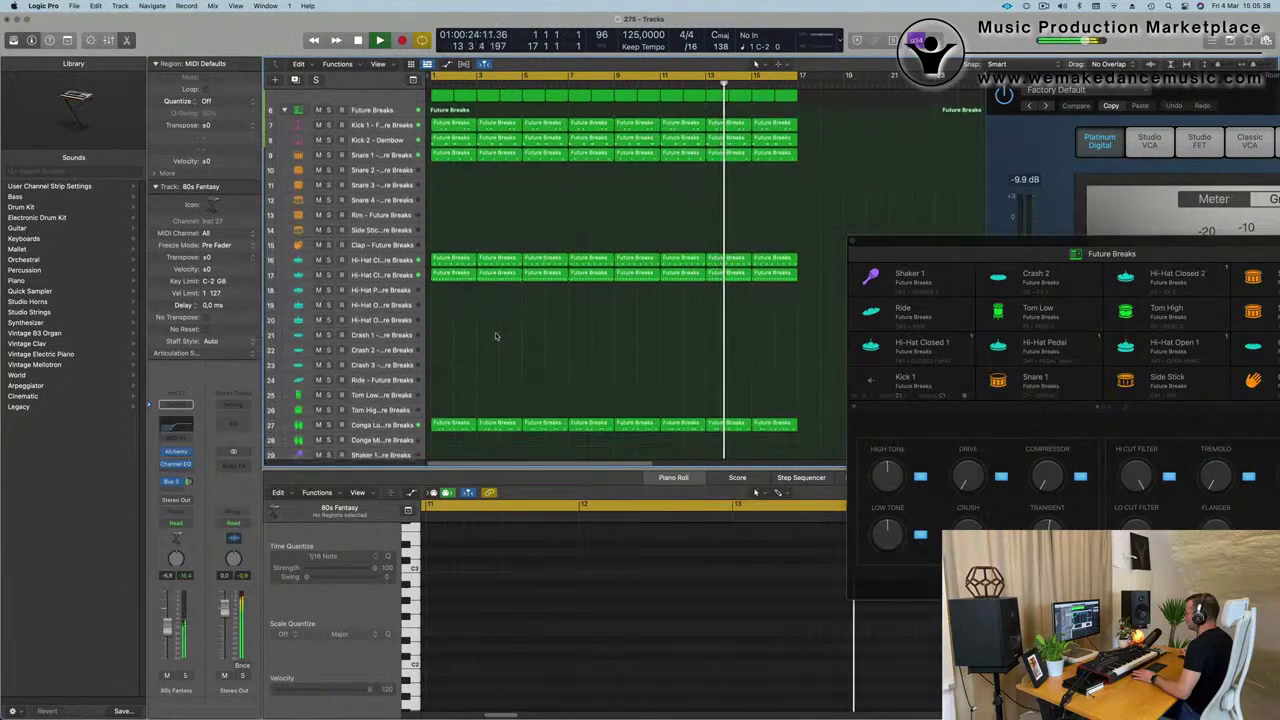
scroll(495, 336, up, 8)
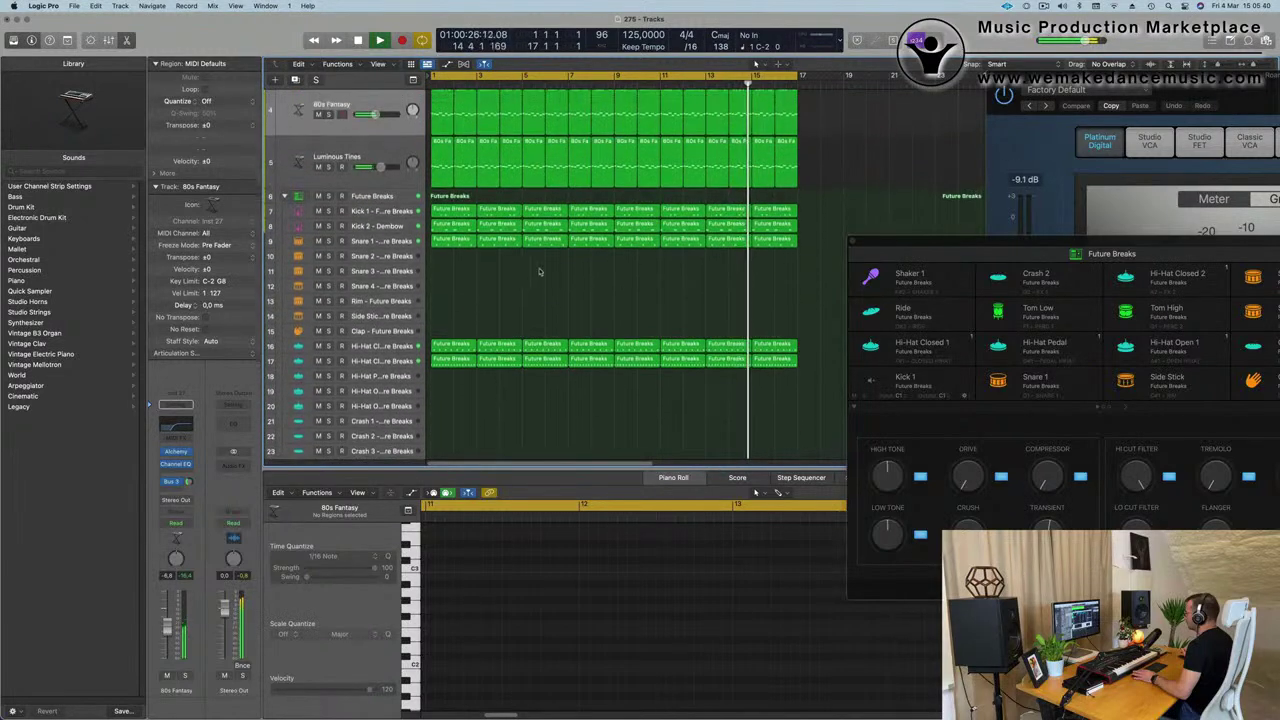
scroll(516, 199, up, 3)
Restart playback from bar 1 and duplicate the Luminous Tines track as an empty track below it.
key(Return)
key(Down)
key(Return)
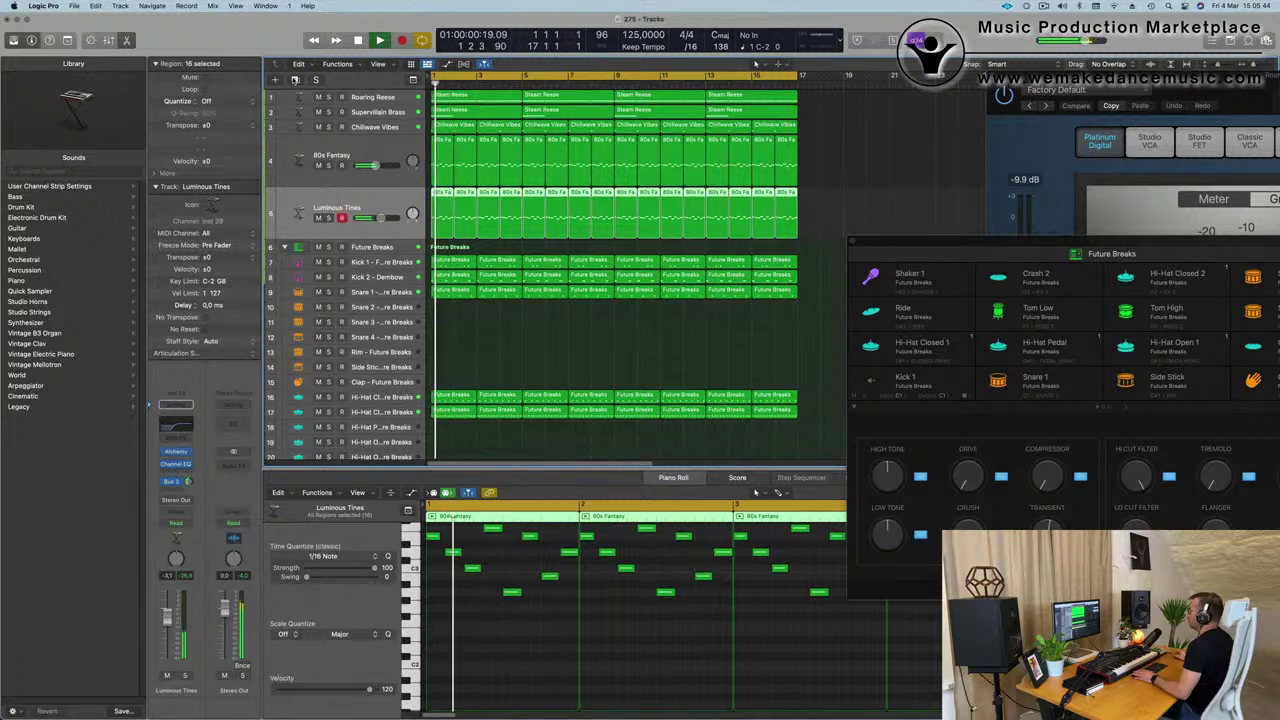
key(super+d)
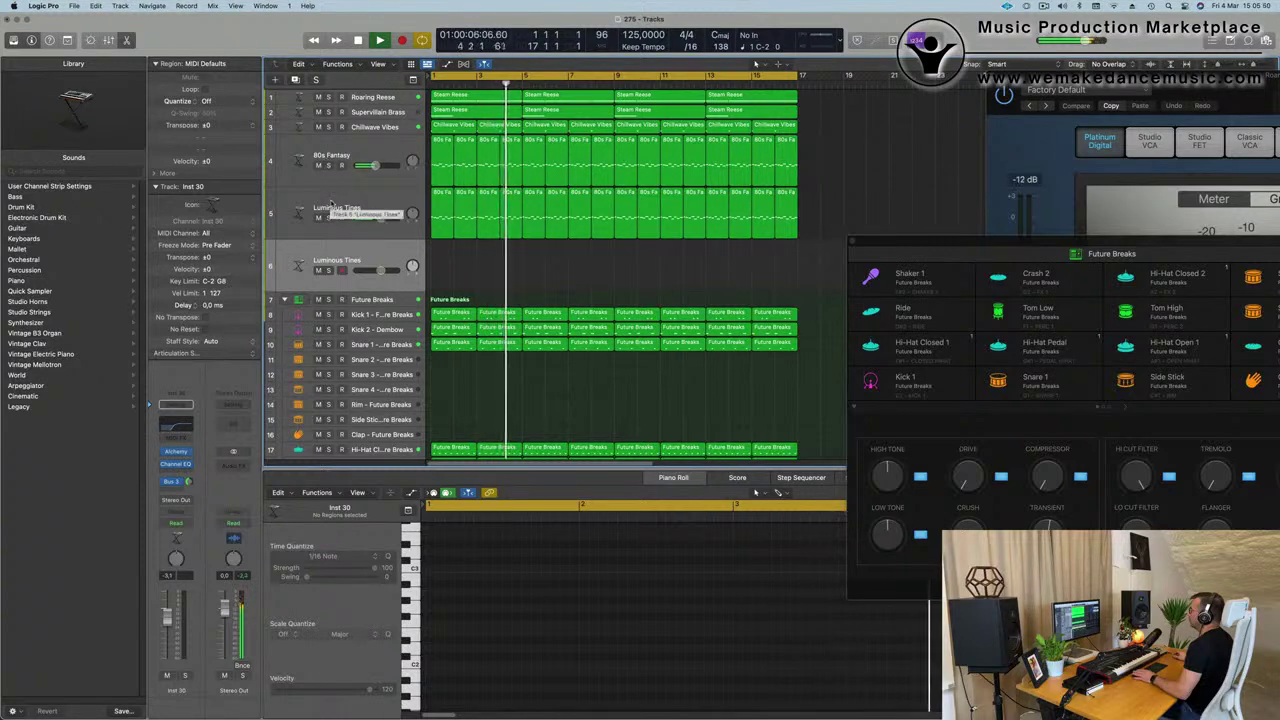
Restart playback, open Alchemy on the duplicated Luminous Tines track, and position its window over the arrangement.
click(385, 232)
key(space)
click(398, 257)
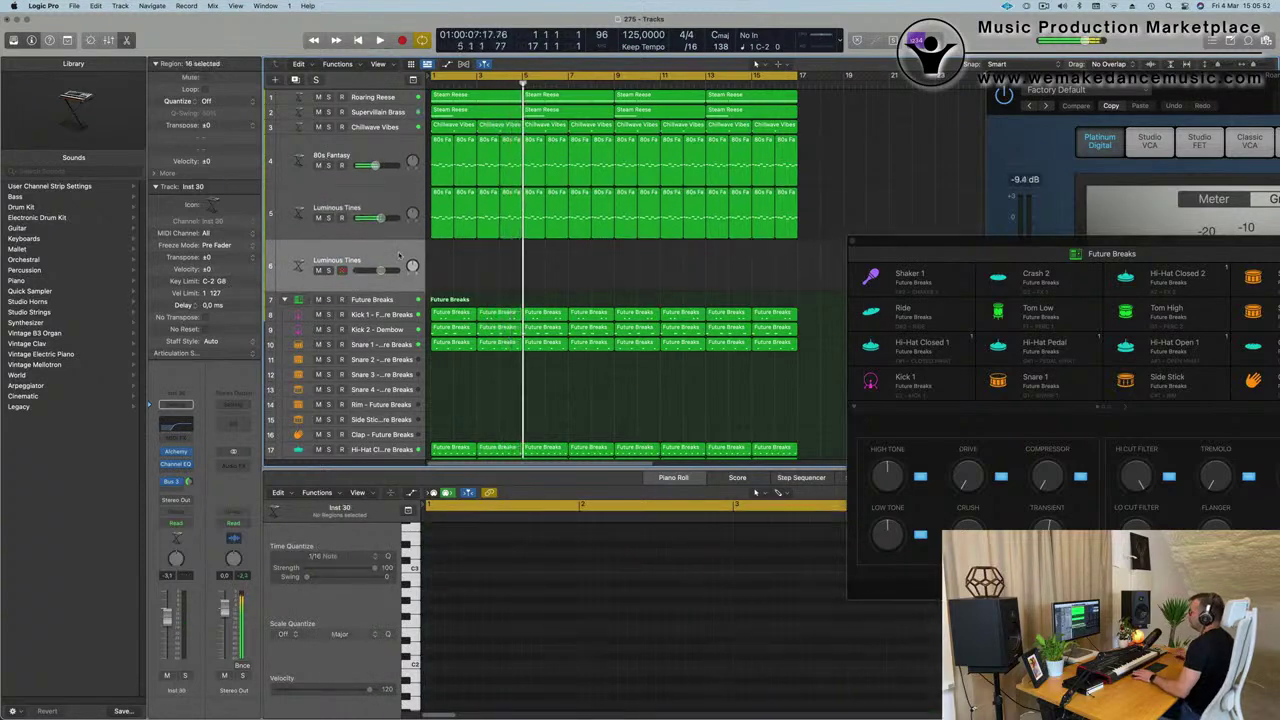
key(space)
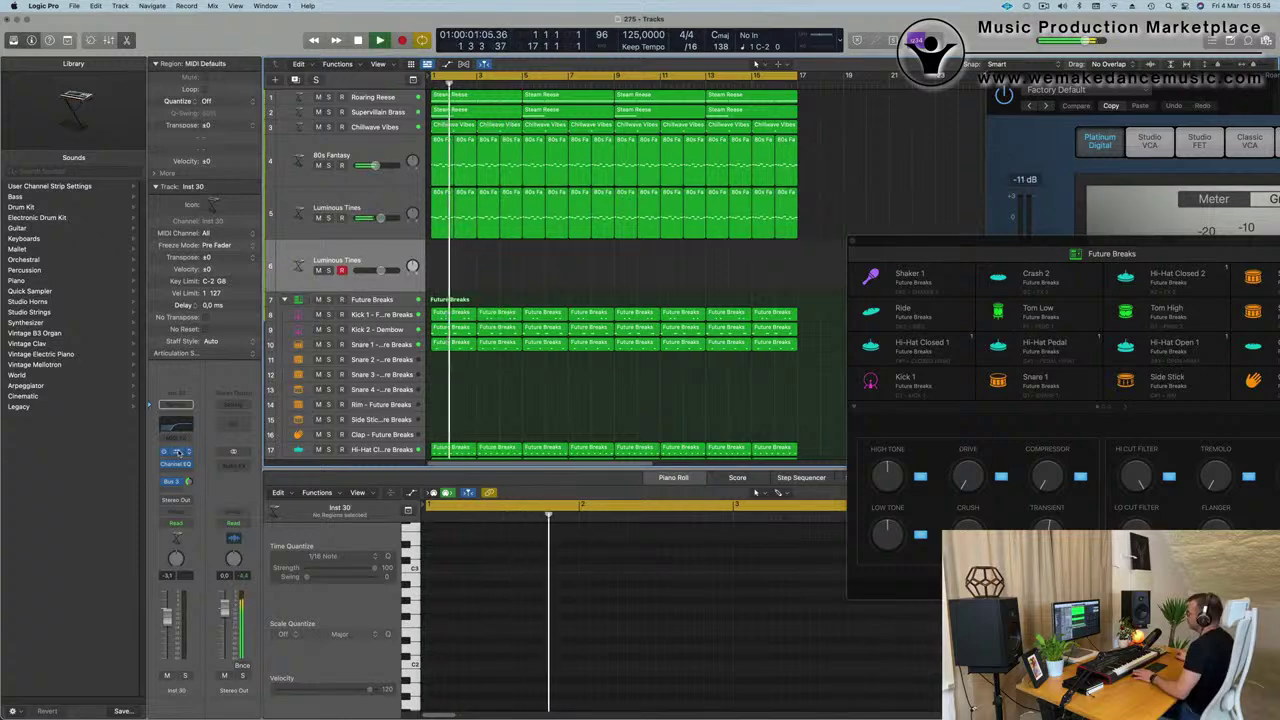
click(176, 451)
drag(706, 151, 781, 198)
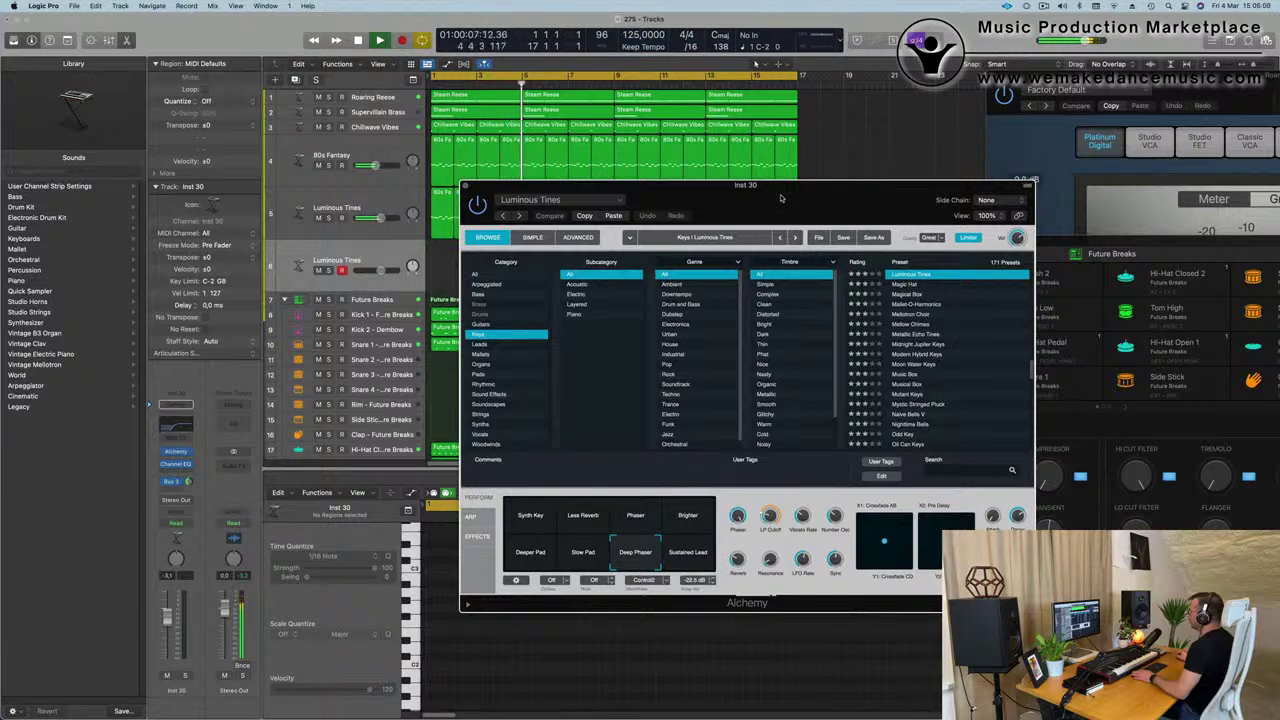
drag(781, 198, 756, 205)
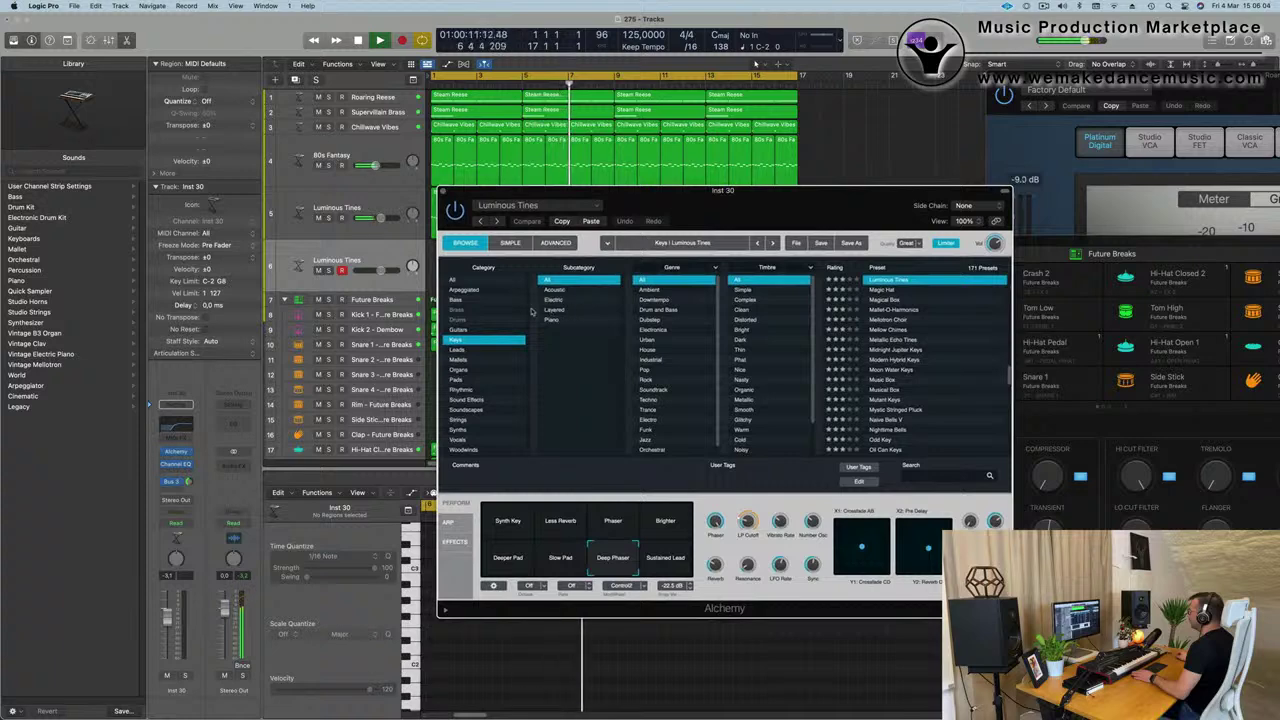
Filter Alchemy's presets to the Leads category and load a synth lead preset on the new track.
click(469, 351)
click(890, 387)
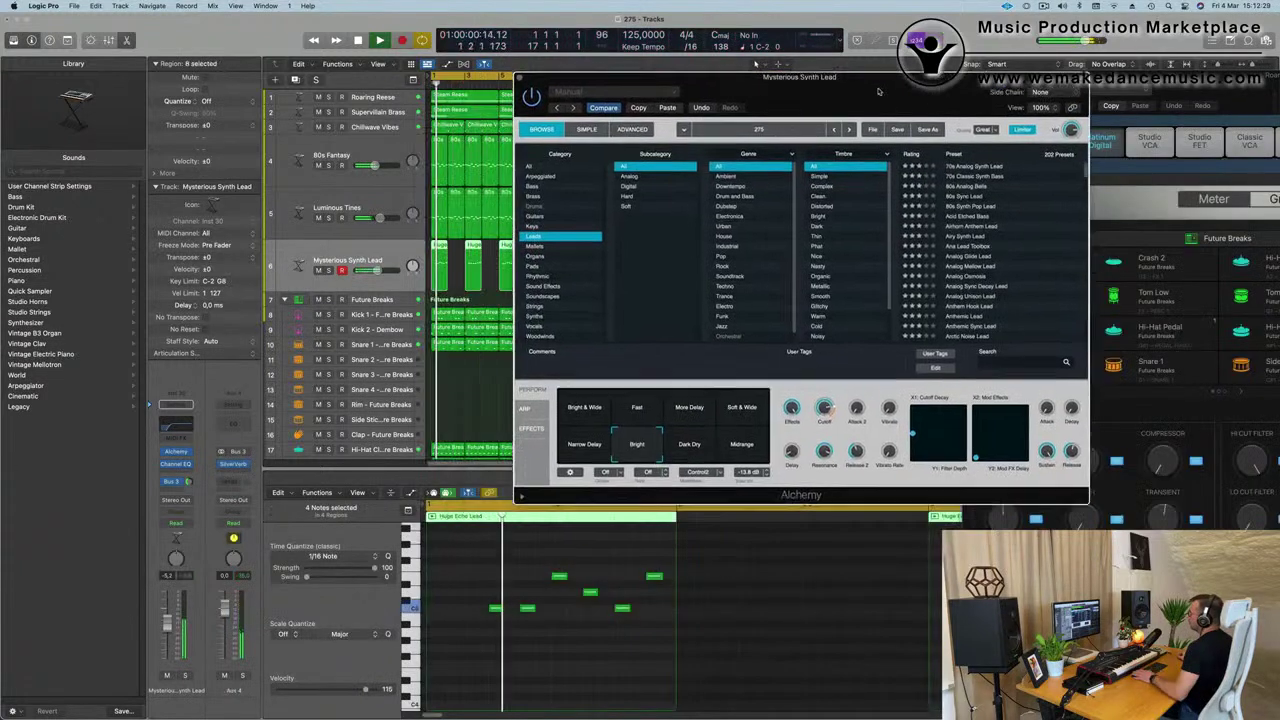
Close the Alchemy window and move the Performance Meter further clear of the arrangement.
drag(878, 91, 914, 85)
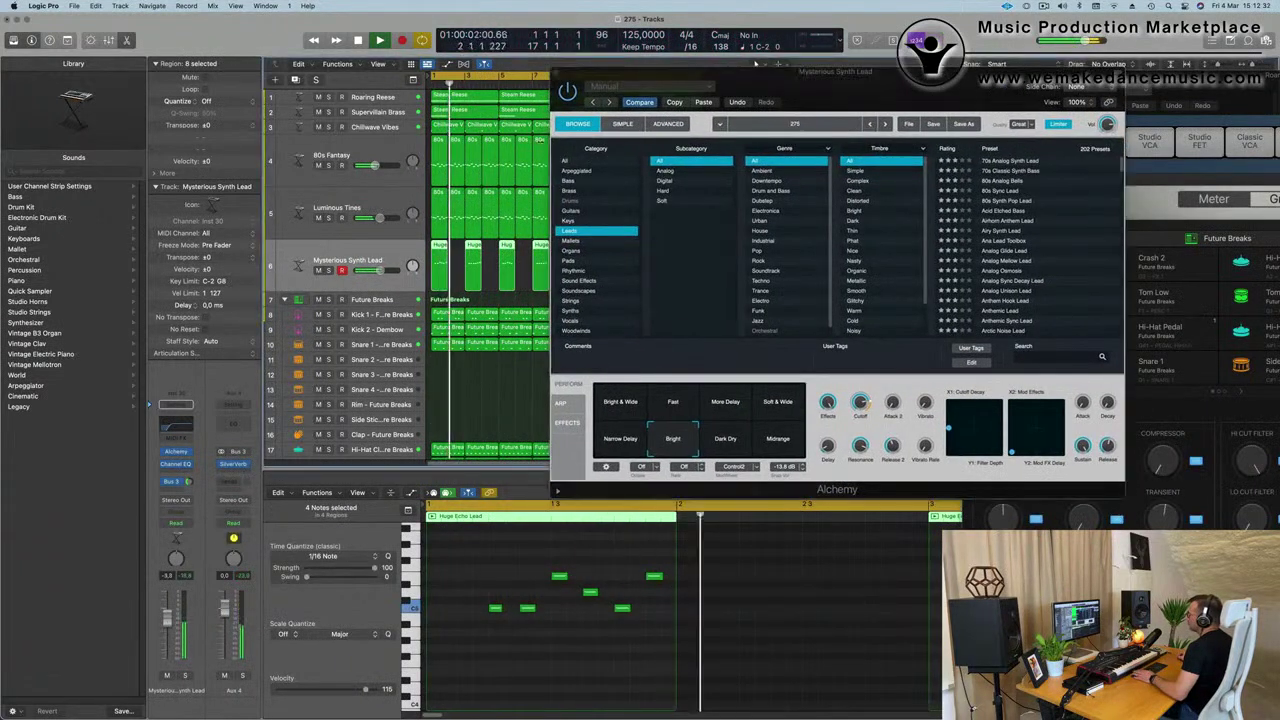
key(super+w)
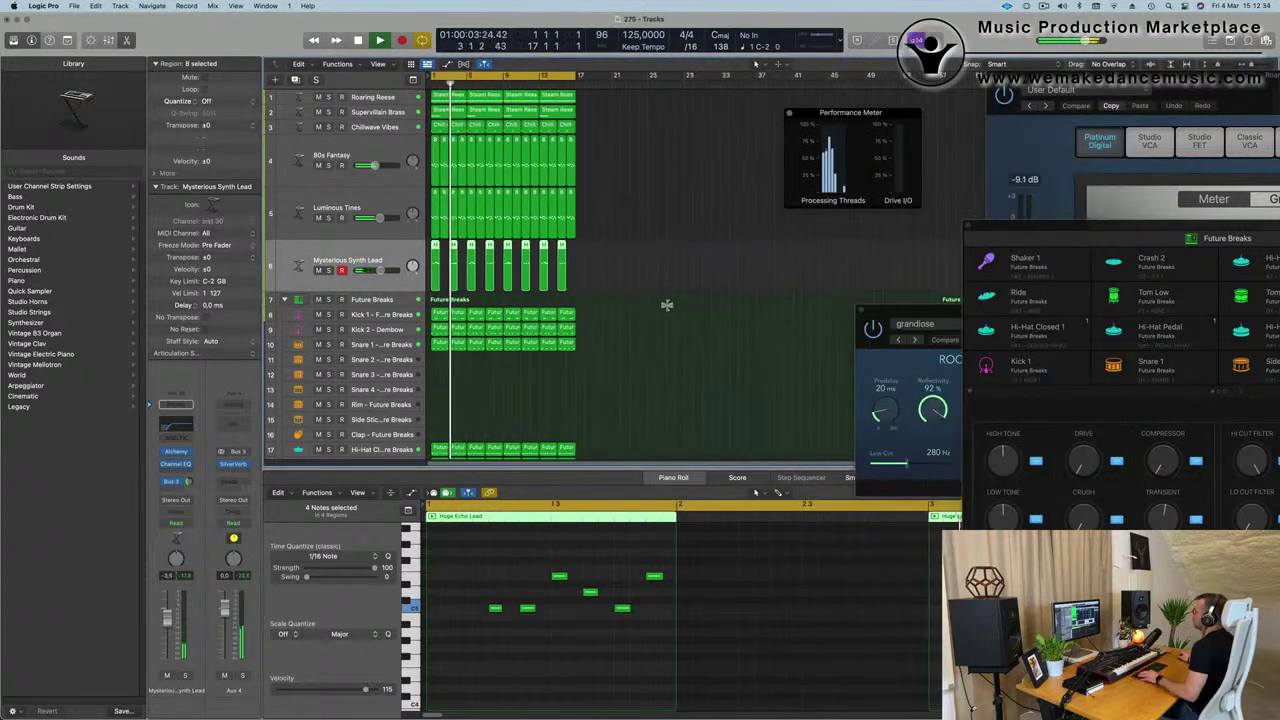
key(super+Right)
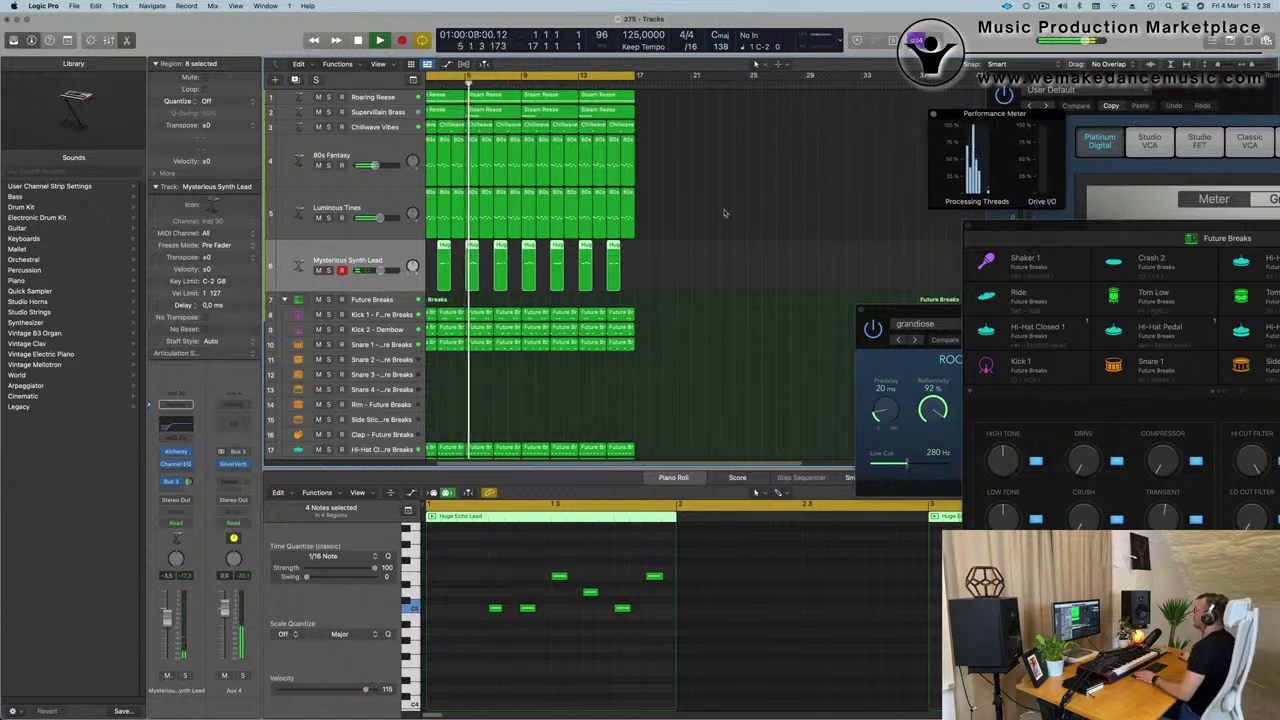
drag(791, 170, 934, 170)
Replay from bar 1, and repeat all regions to extend the arrangement to bar 65.
key(Return)
key(super+Left)
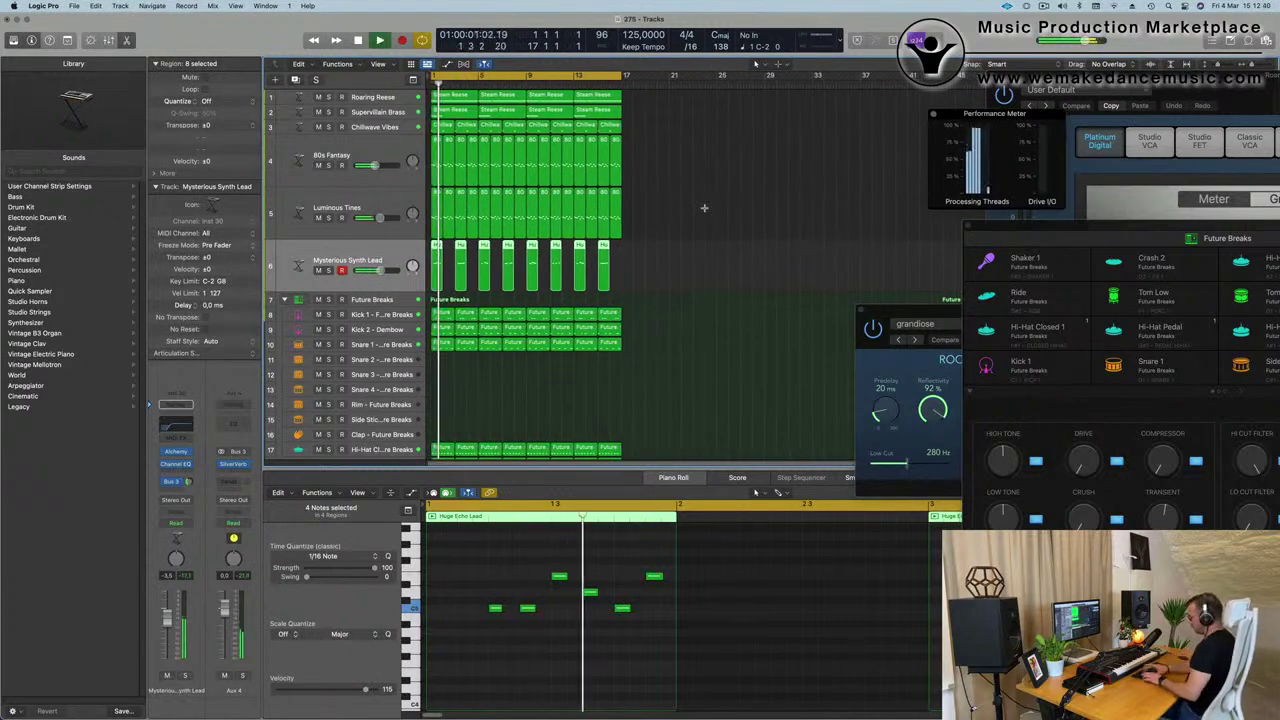
key(super+a)
key(super+r)
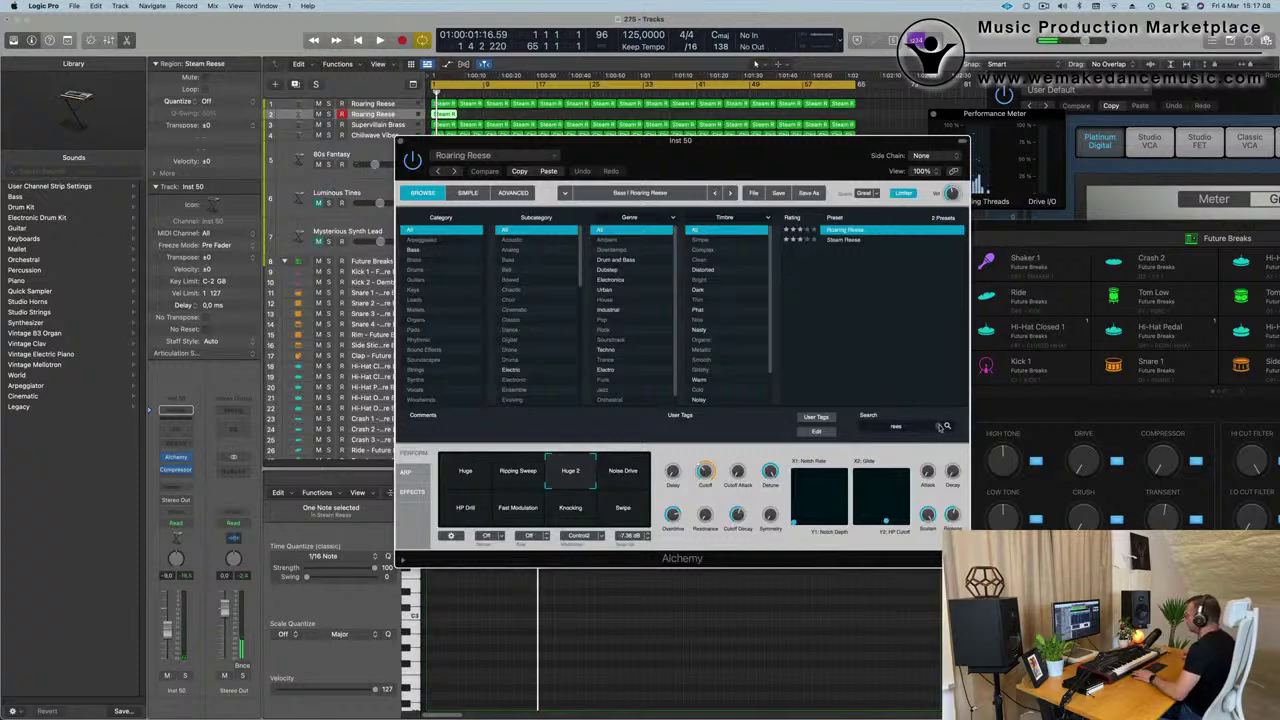
Clear the preset search in Alchemy on the duplicated Roaring Reese track, and briefly solo the Ambient Guitar Landscape sound.
click(940, 427)
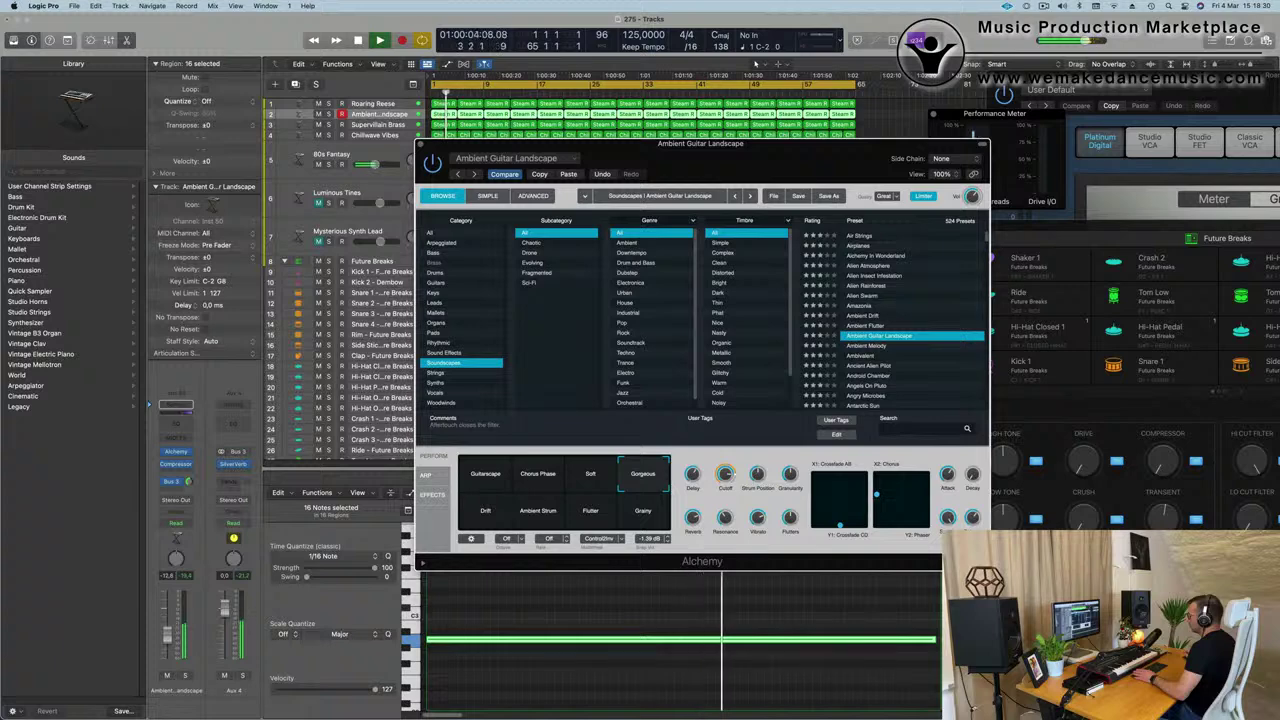
click(185, 677)
click(185, 676)
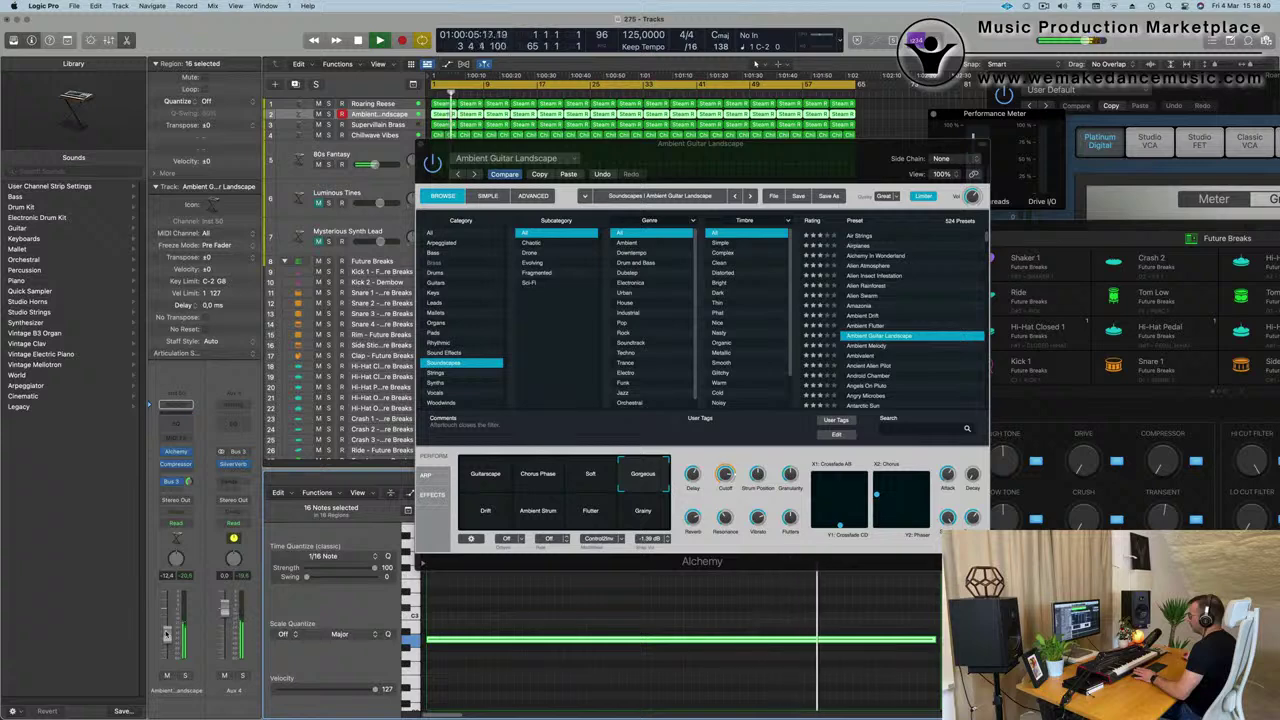
Stop playback, move the first Snare 1 region onto the Rim track, and delete its beat-2 notes.
click(444, 292)
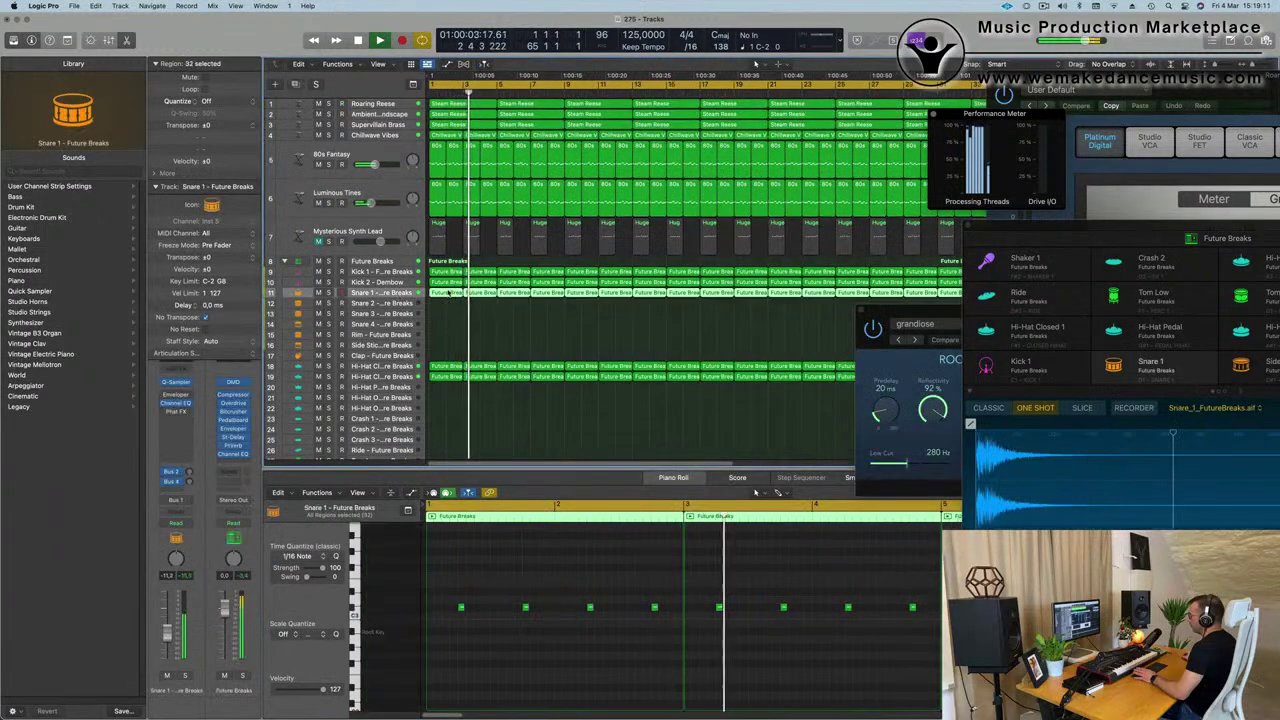
click(448, 293)
drag(448, 293, 460, 591)
key(space)
click(461, 607)
key(Delete)
drag(576, 560, 618, 664)
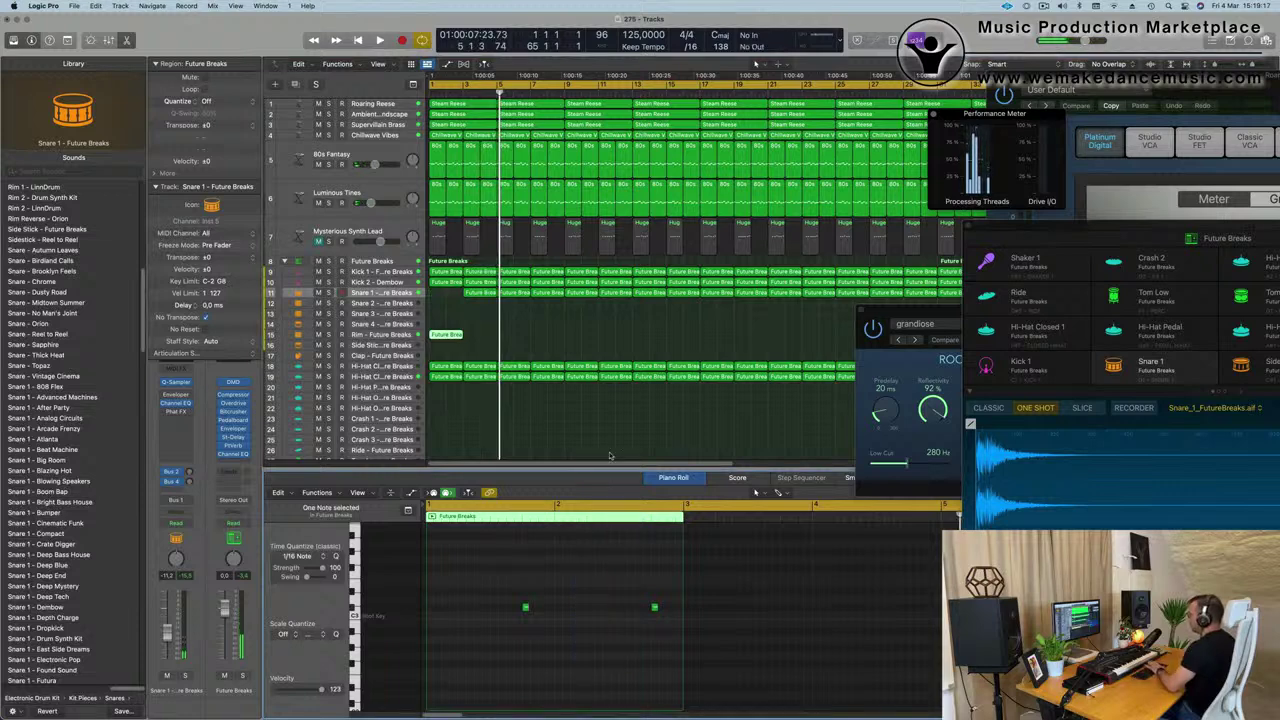
Copy the Snare 1 region at bar 3 back to bar 1 to fill the gap.
click(468, 293)
drag(466, 296, 448, 302)
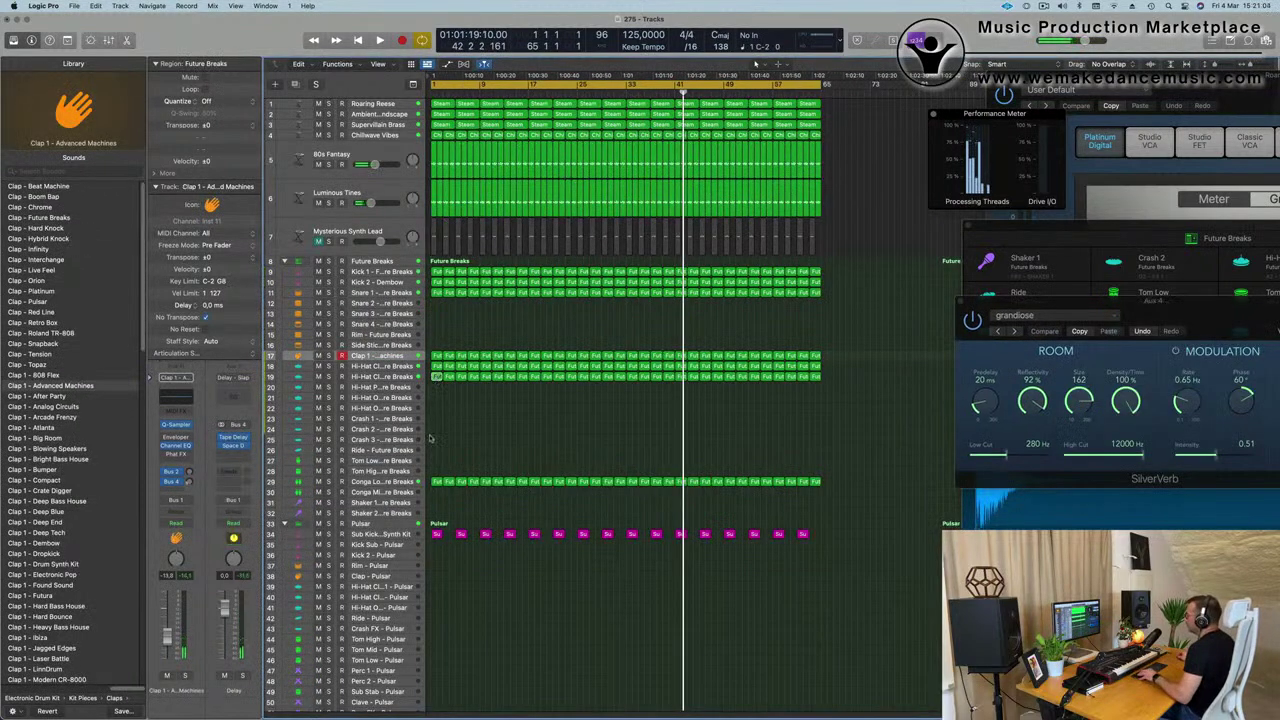
Copy the first region of the second closed hi-hat track onto the Ride track and thin its notes to mostly quarter notes.
drag(430, 437, 436, 451)
double_click(436, 451)
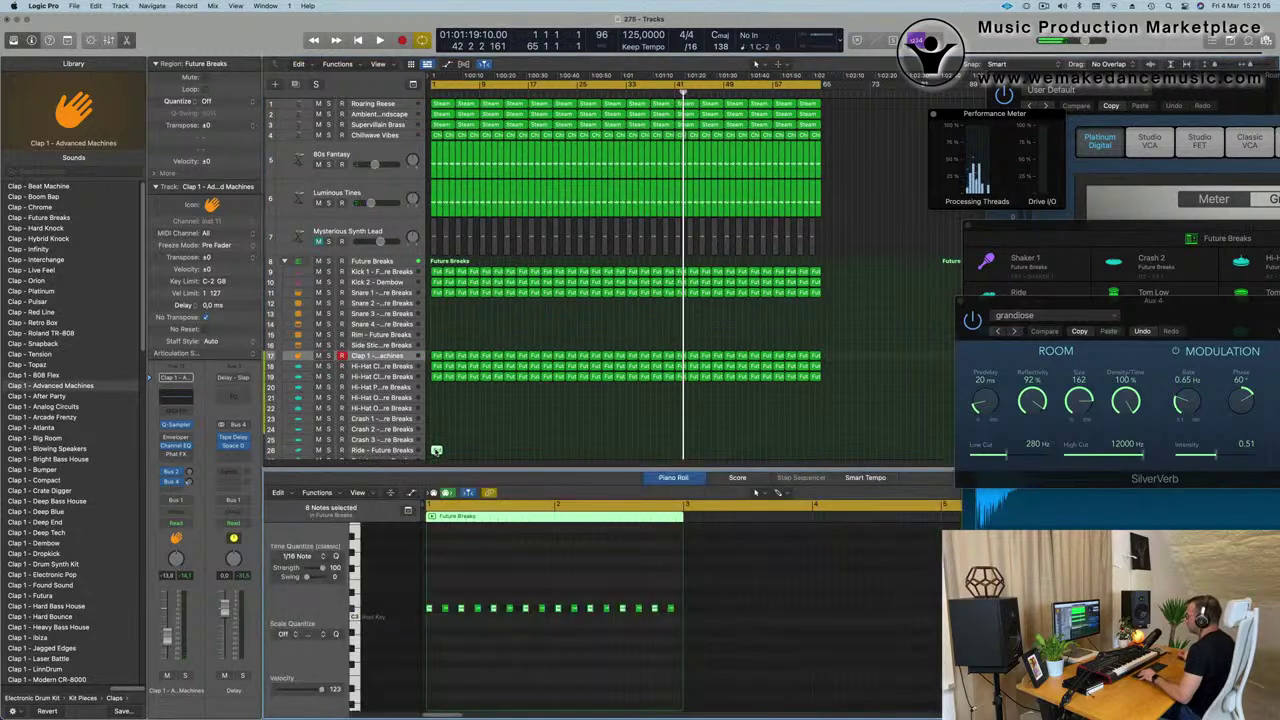
drag(445, 607, 515, 620)
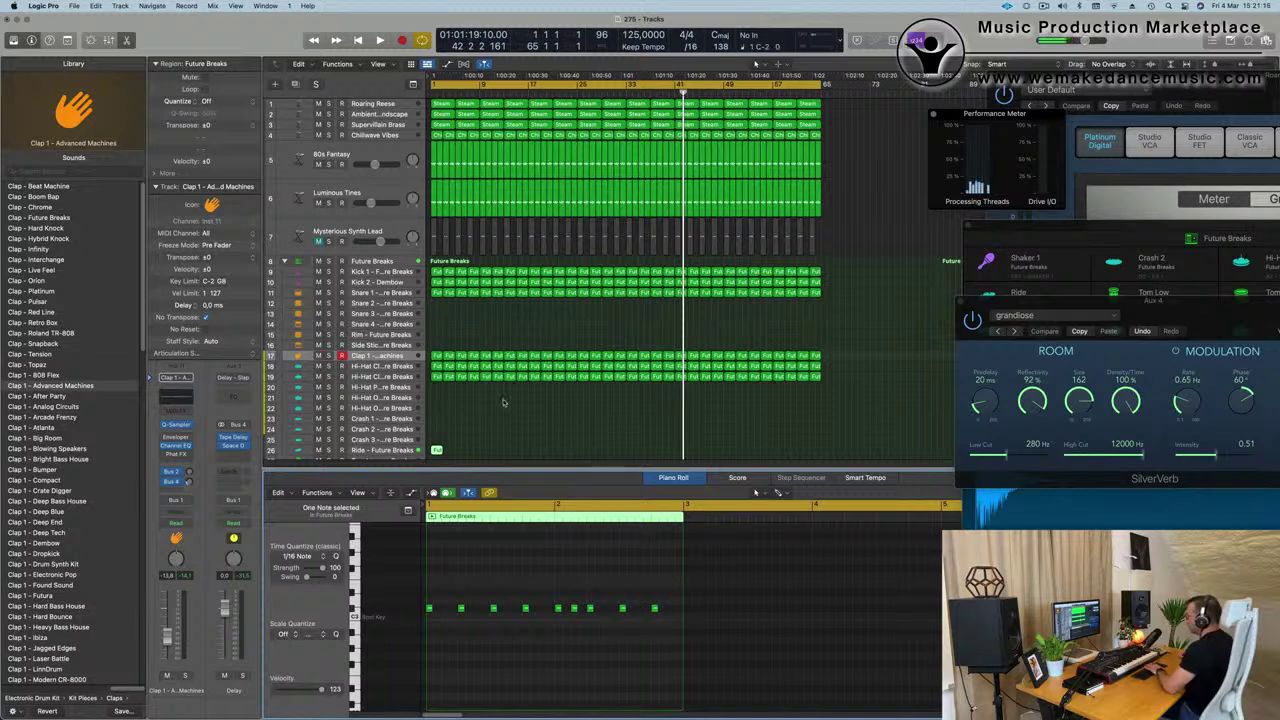
Fill the Ride track with the edited region up to bar 65, and replay from bar 1 with the regions deselected.
click(462, 448)
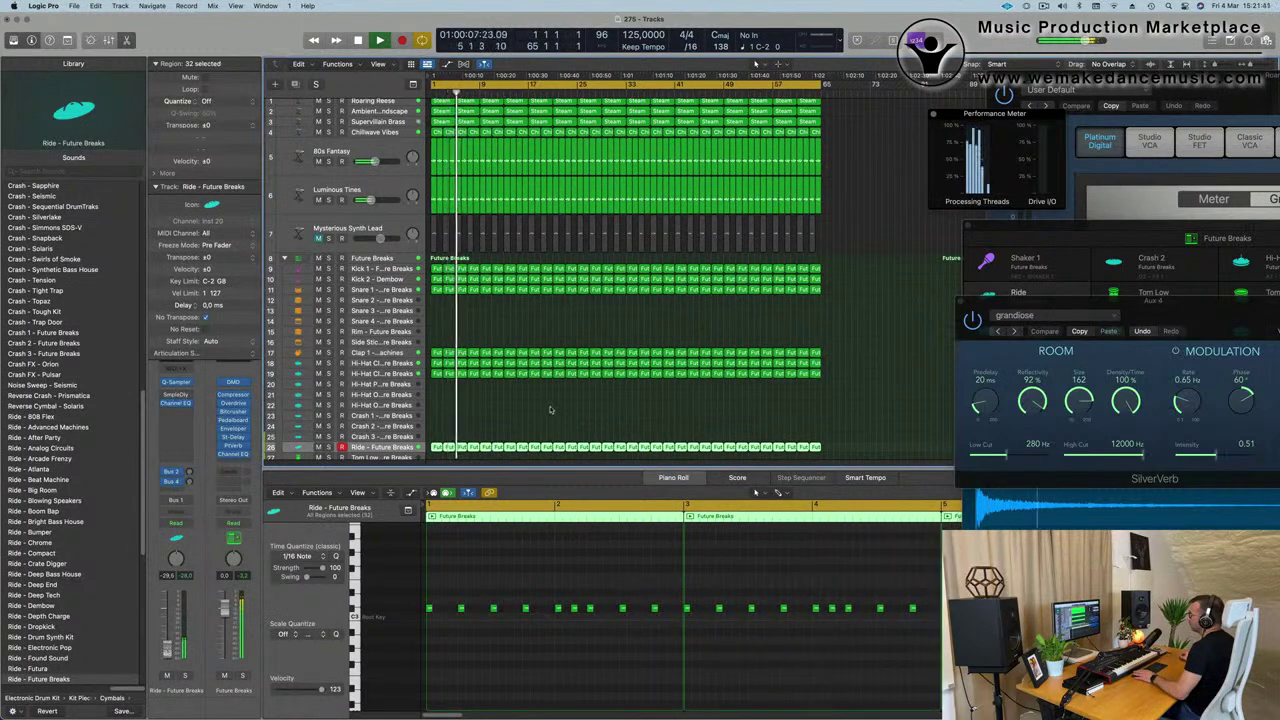
key(space)
key(space)
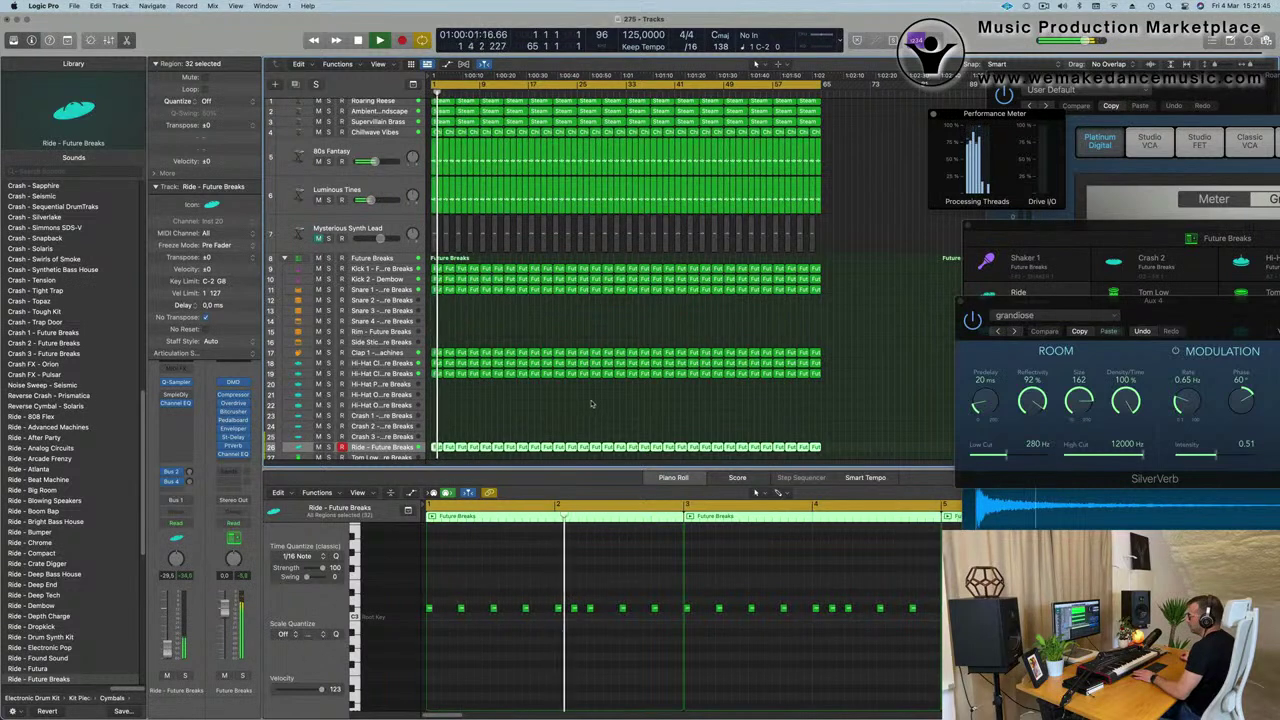
click(590, 404)
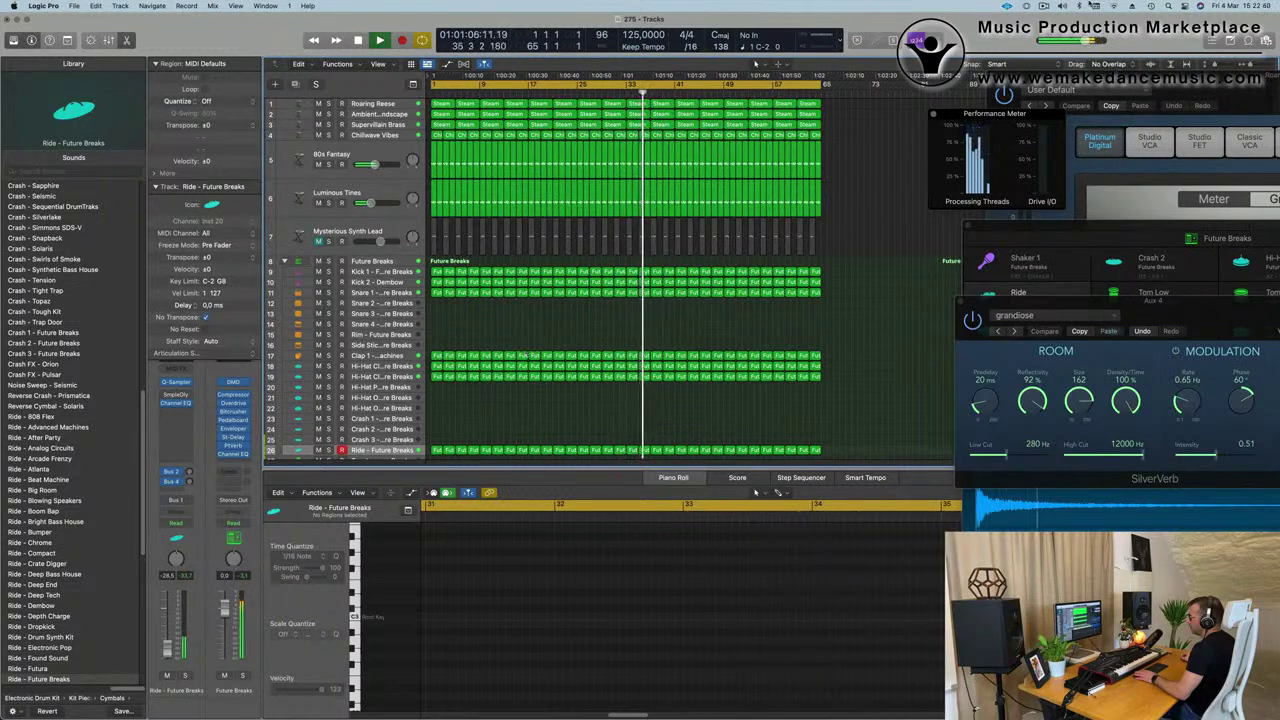
click(1043, 6)
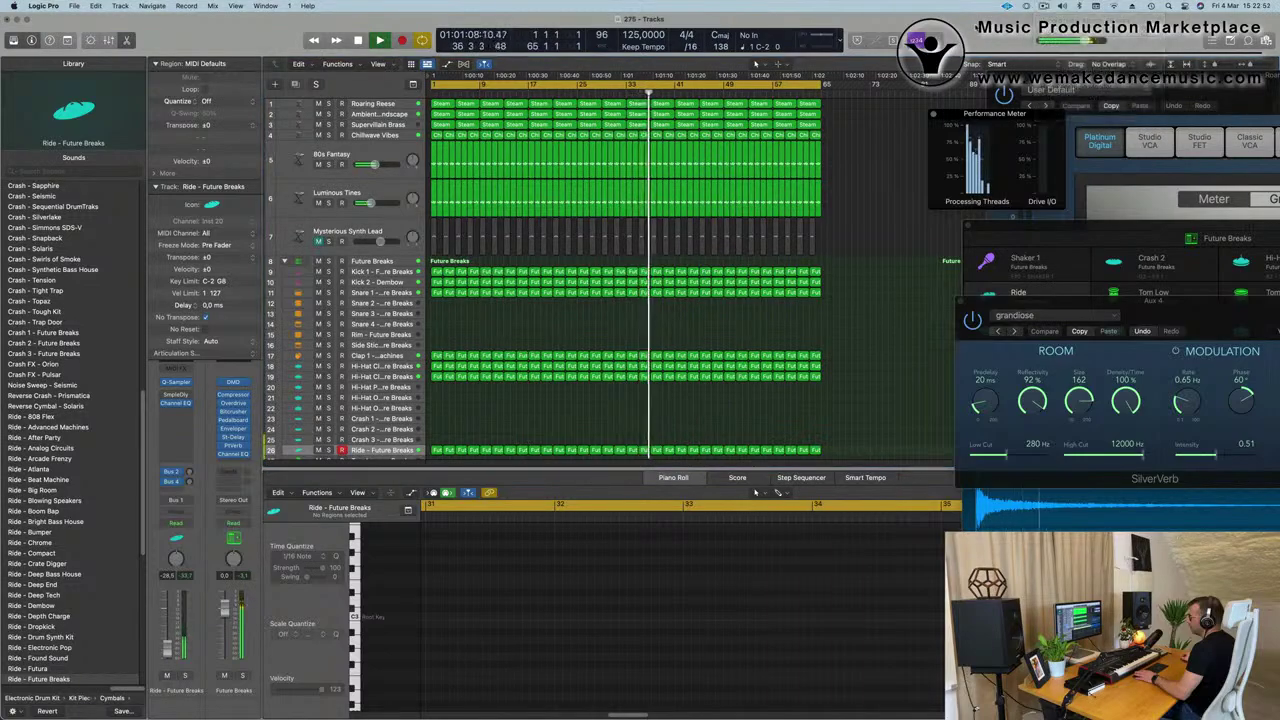